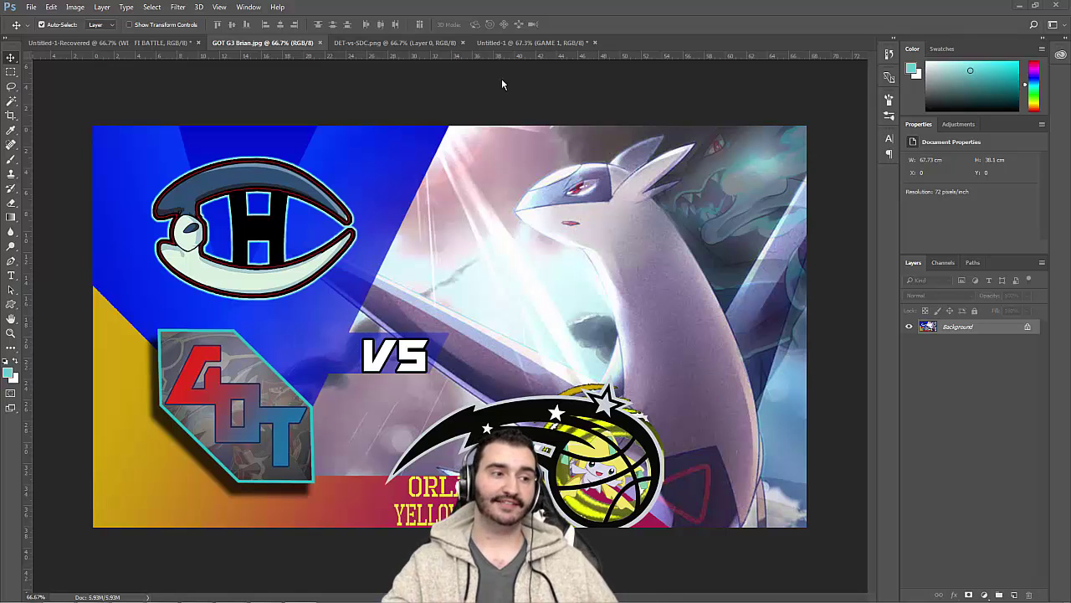
# - Switch to the DET-vs-SDC.png reference graphic to look it over
pyautogui.click(394, 42)
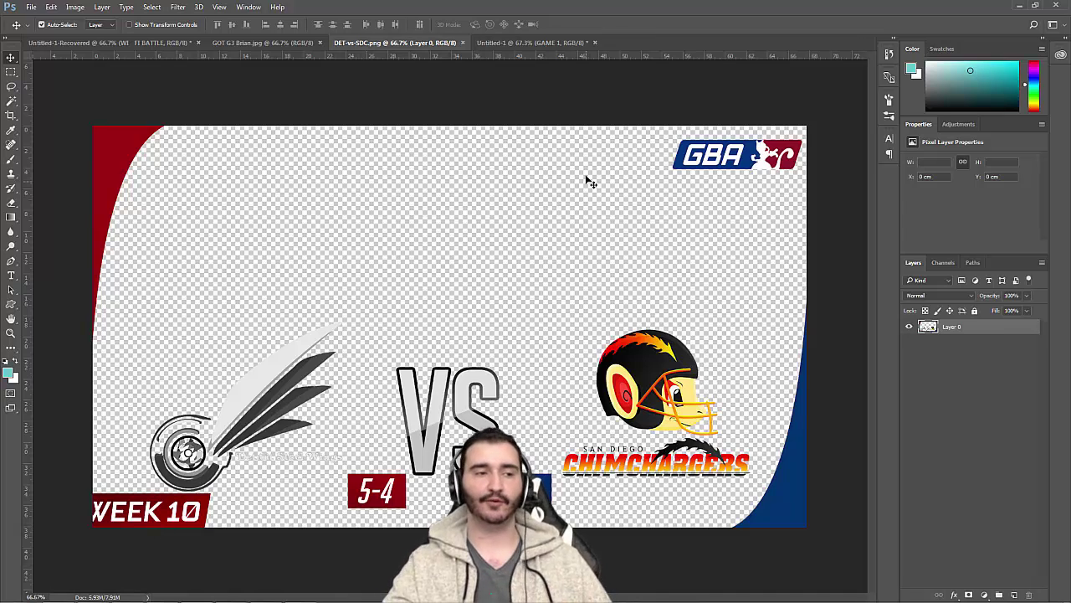
# - Back in Untitled-1, clear the vertical guide from the canvas
pyautogui.click(533, 43)
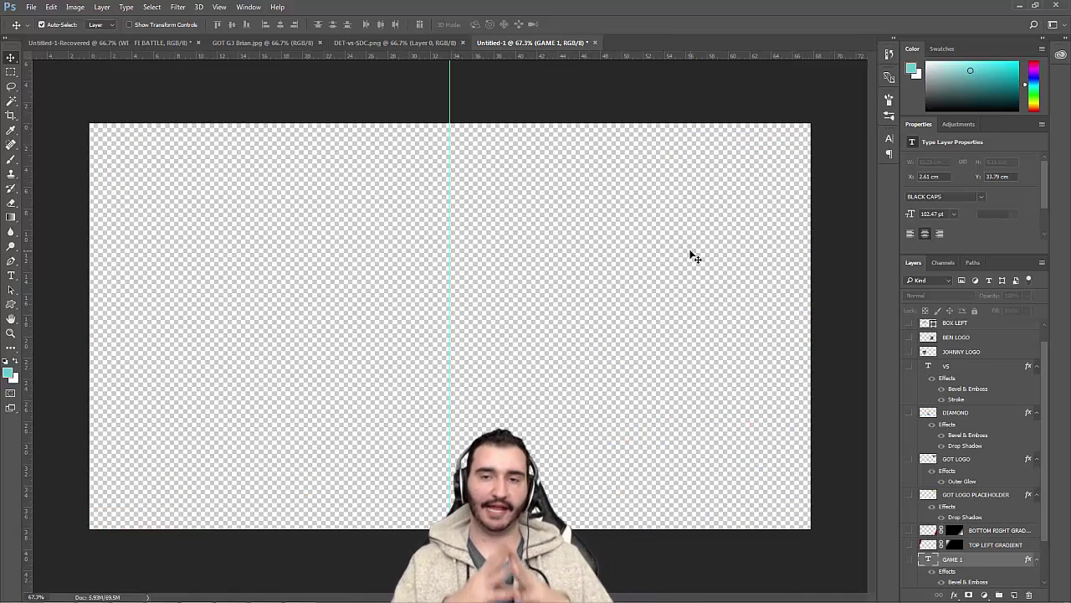
pyautogui.click(219, 7)
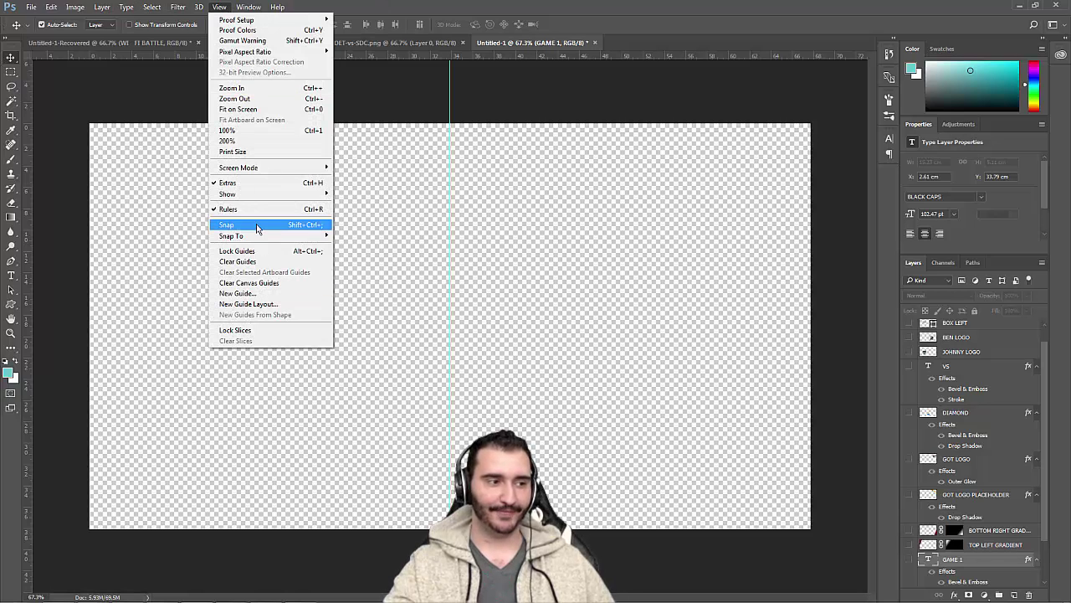
pyautogui.click(272, 283)
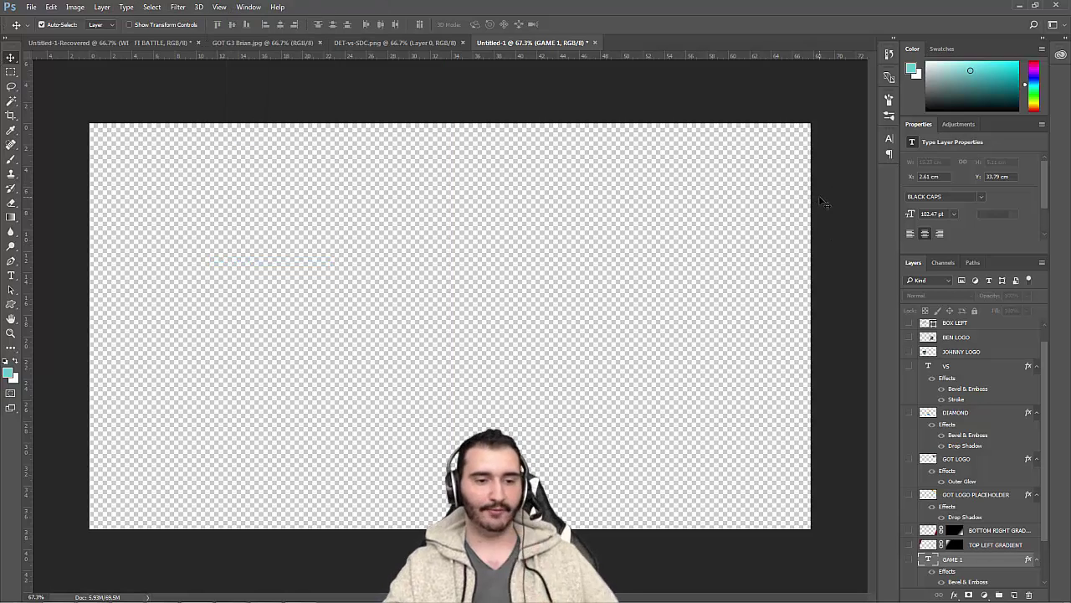
# - Make the red GAME NUM PLACEHOLDER banner layer visible at the bottom-left
pyautogui.scroll(-3, 1017, 381)
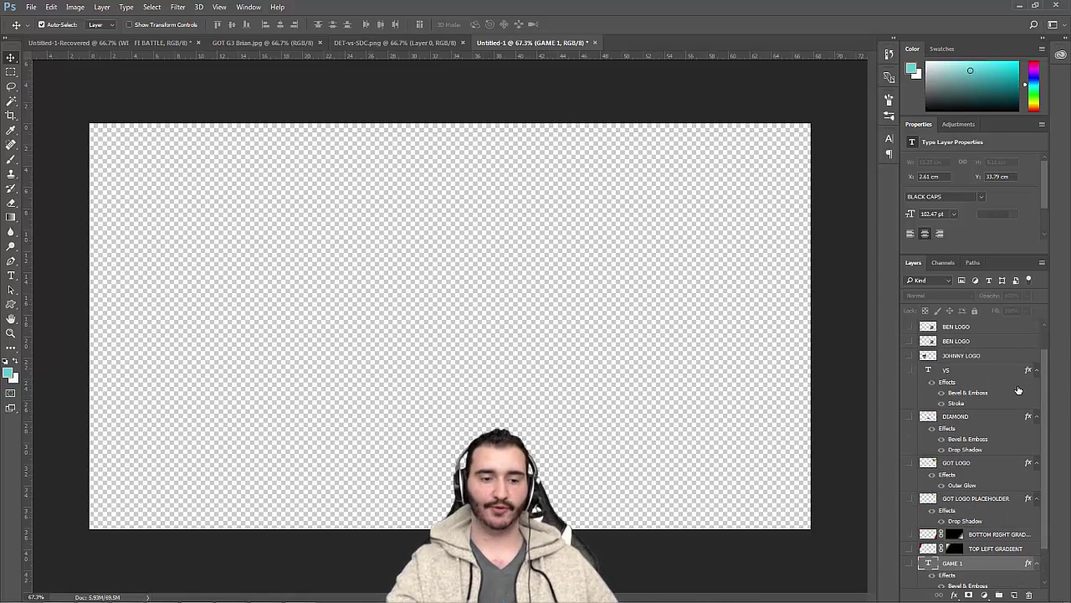
pyautogui.scroll(-1, 1009, 425)
pyautogui.scroll(3, 1002, 414)
pyautogui.scroll(-3, 996, 423)
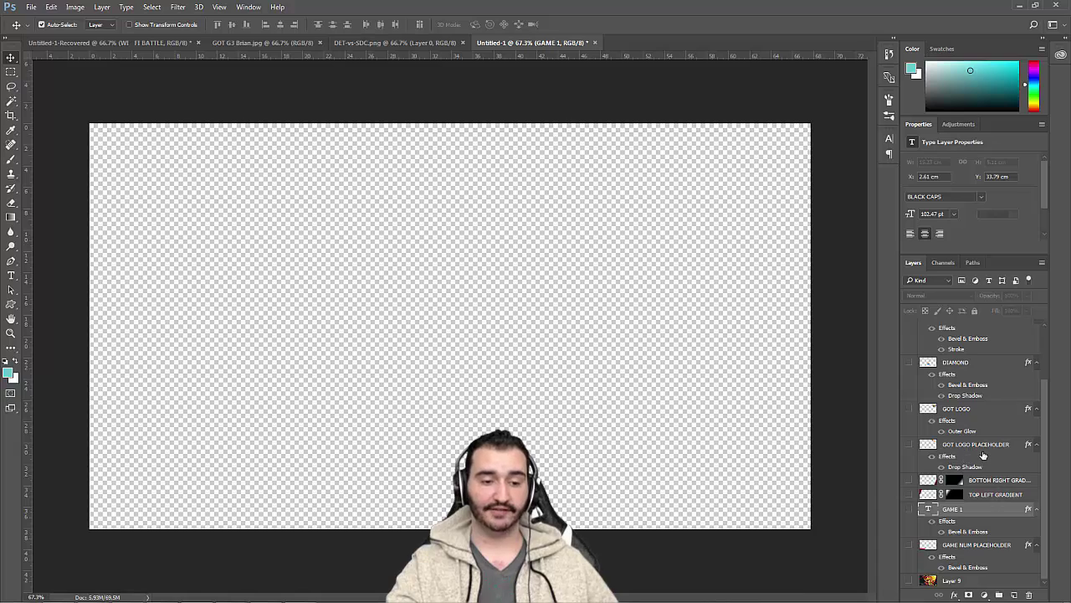
pyautogui.scroll(3, 984, 461)
pyautogui.scroll(1, 982, 462)
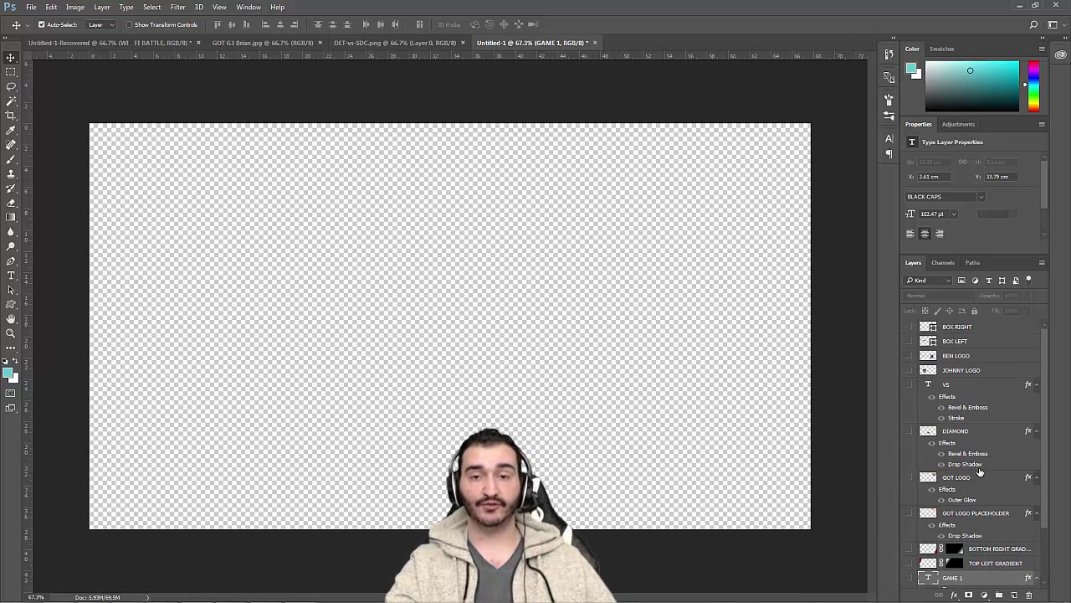
pyautogui.scroll(-3, 965, 485)
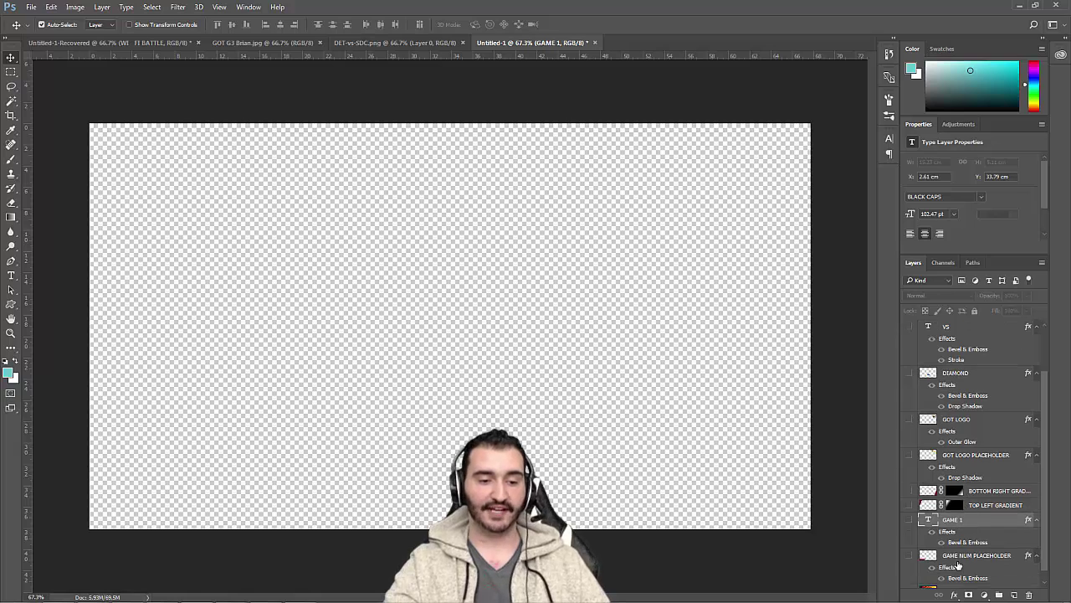
pyautogui.click(908, 555)
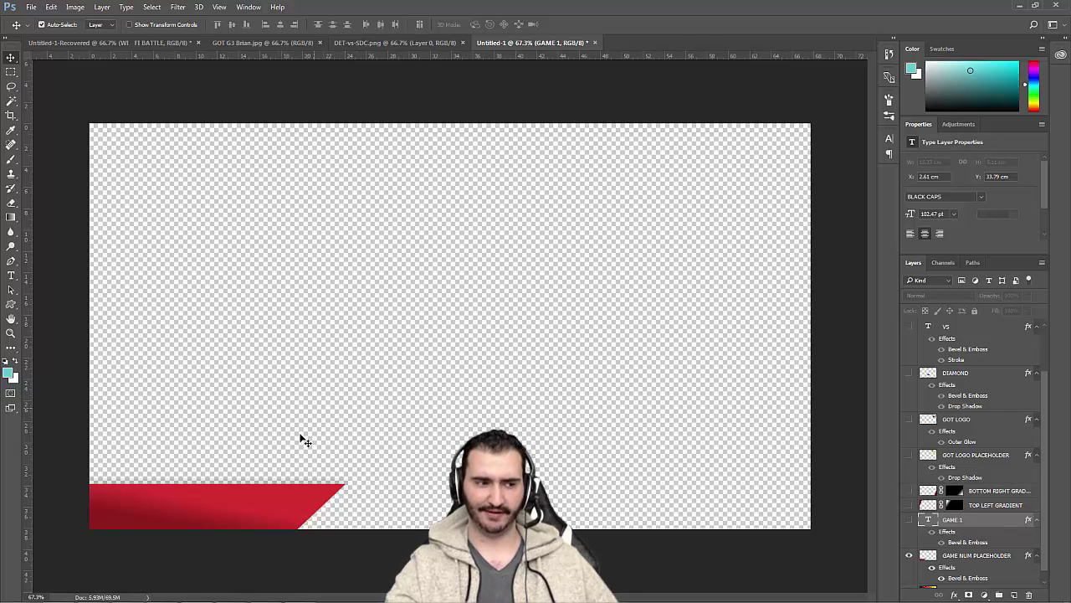
# - Turn on the GAME 1 text layer so white 'GAME 1' shows on the banner
pyautogui.click(428, 50)
pyautogui.moveTo(198, 488); pyautogui.dragTo(259, 405)
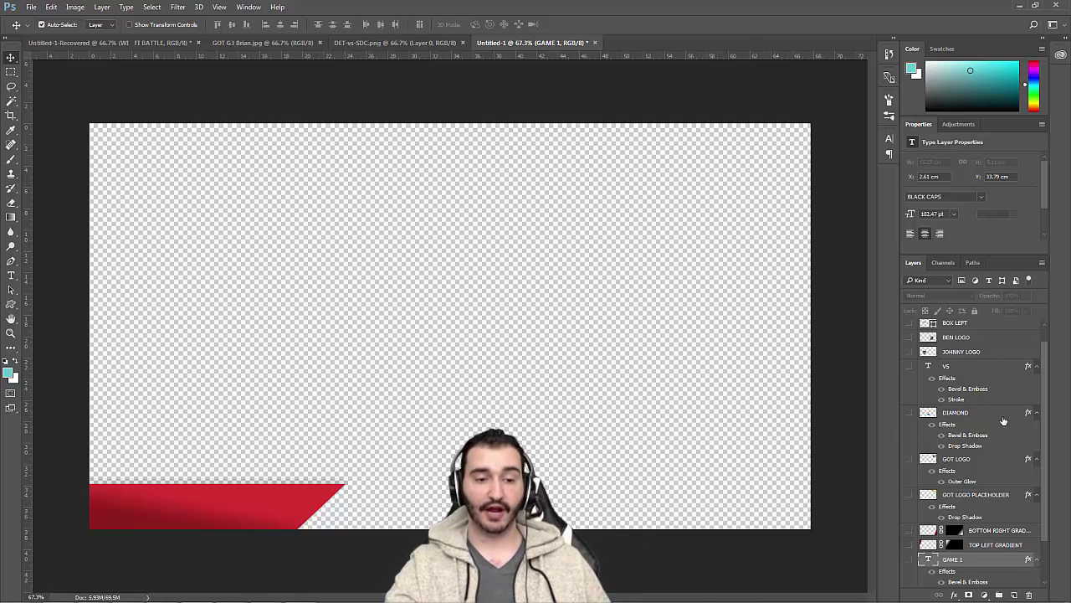
pyautogui.scroll(-1, 946, 549)
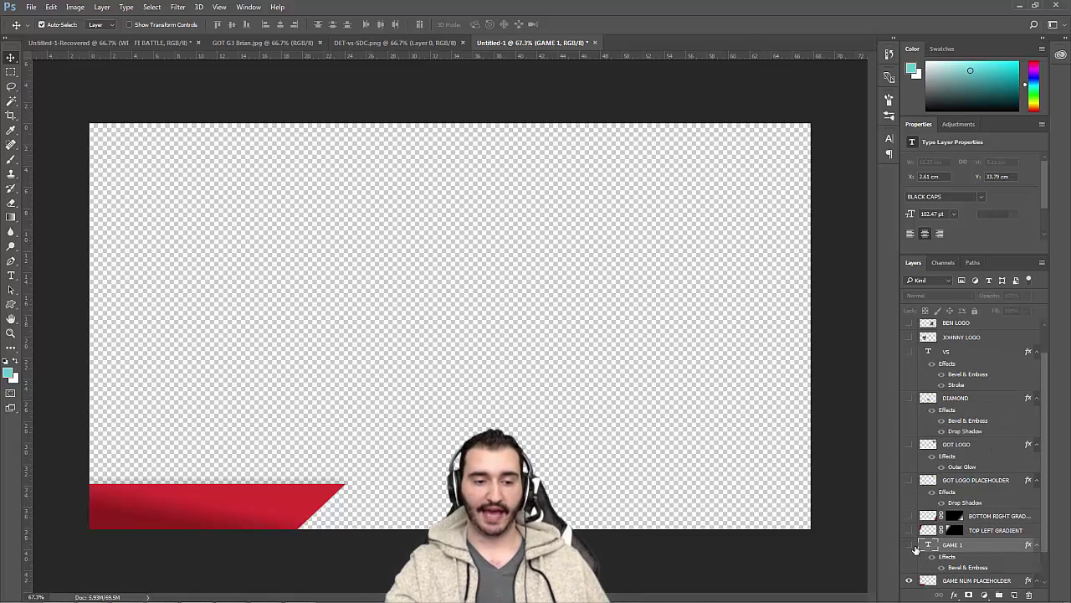
pyautogui.click(910, 545)
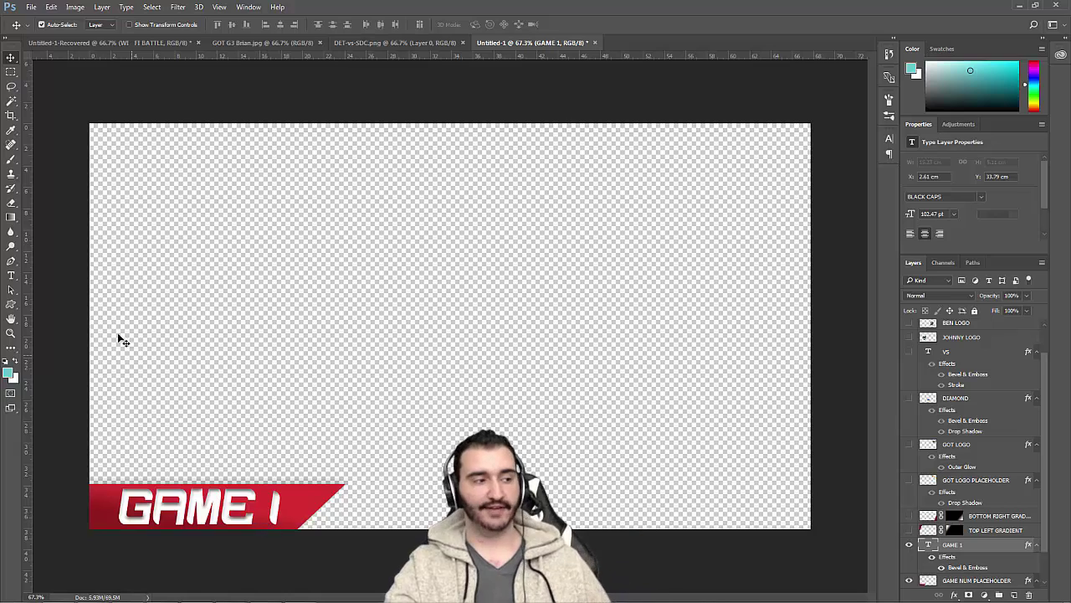
pyautogui.click(11, 274)
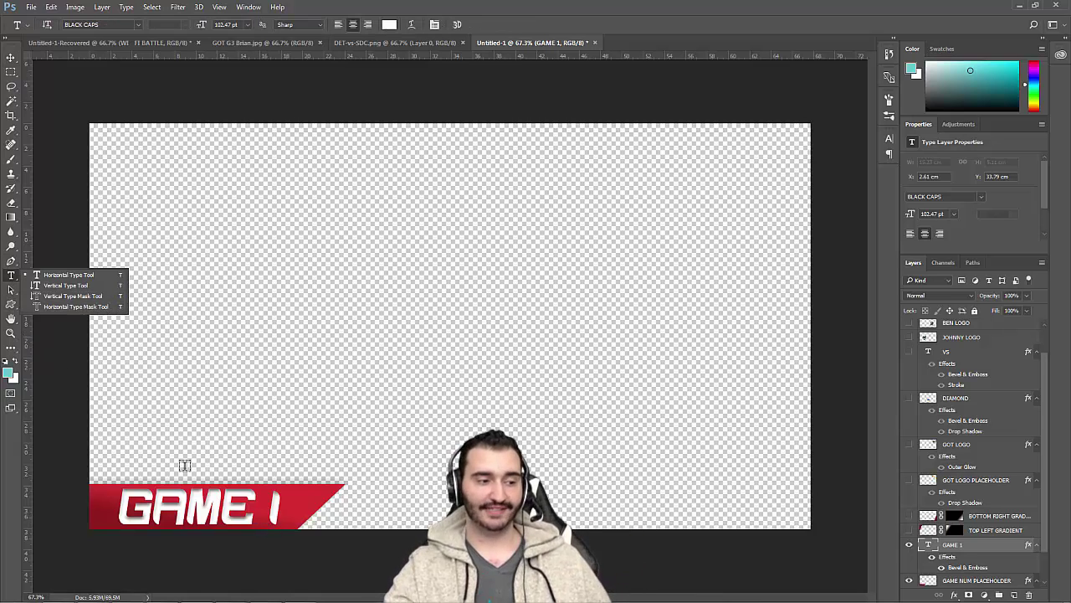
pyautogui.click(67, 272)
pyautogui.click(223, 507)
pyautogui.moveTo(287, 513); pyautogui.dragTo(110, 505)
pyautogui.write('ROUND')
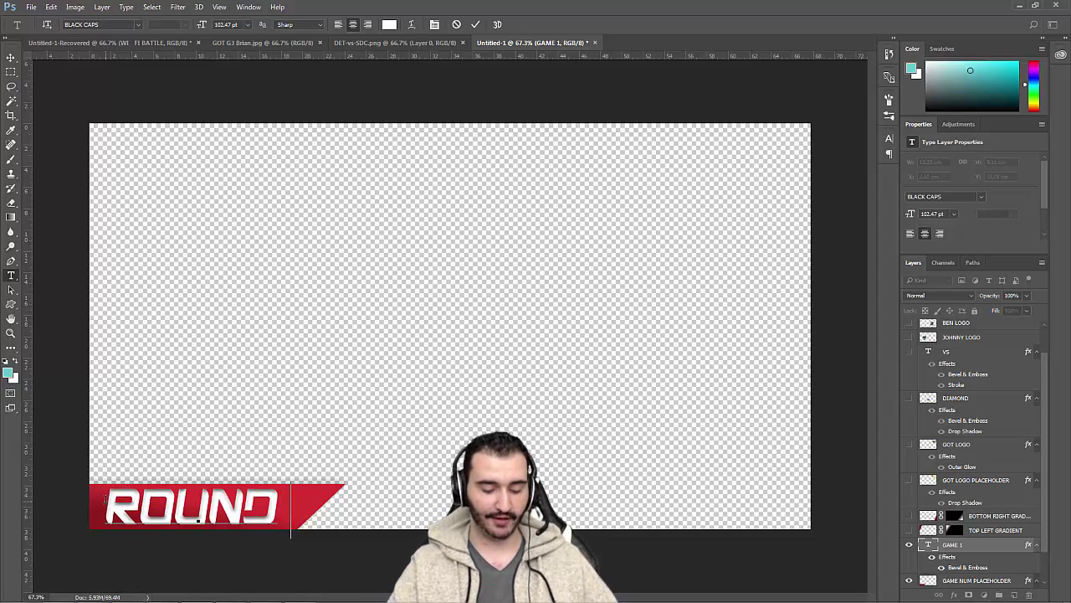
pyautogui.write(' OF 84')
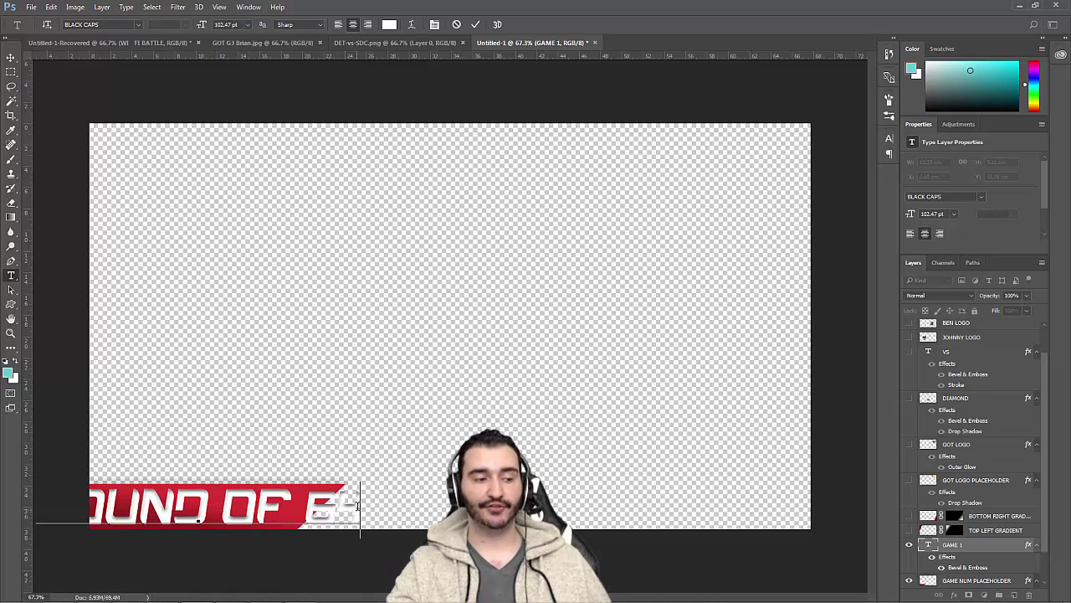
pyautogui.moveTo(353, 514); pyautogui.dragTo(36, 512)
pyautogui.press('BackSpace')
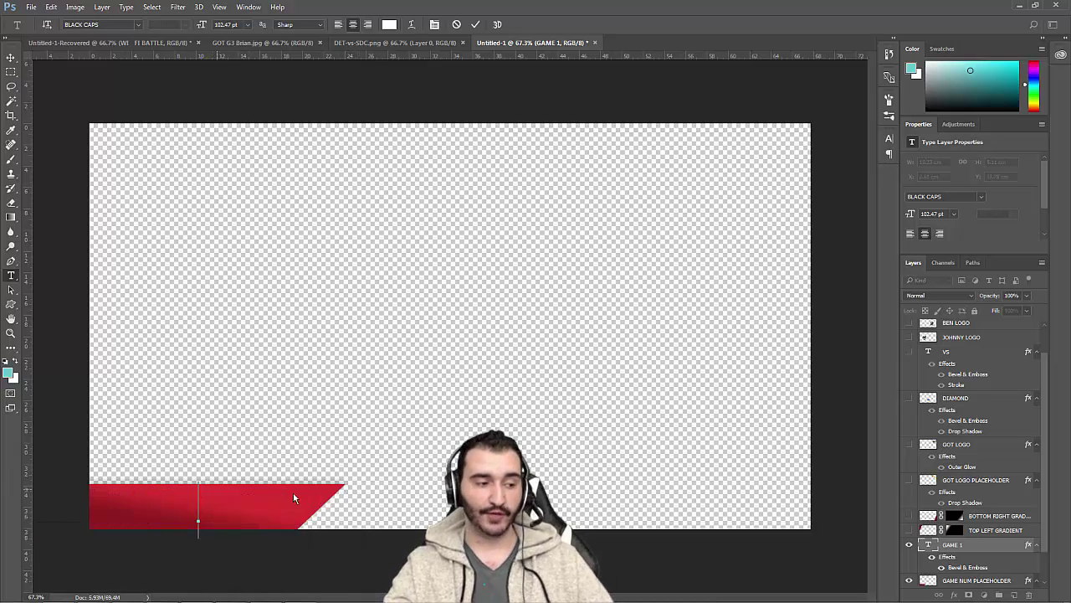
pyautogui.write('GAME')
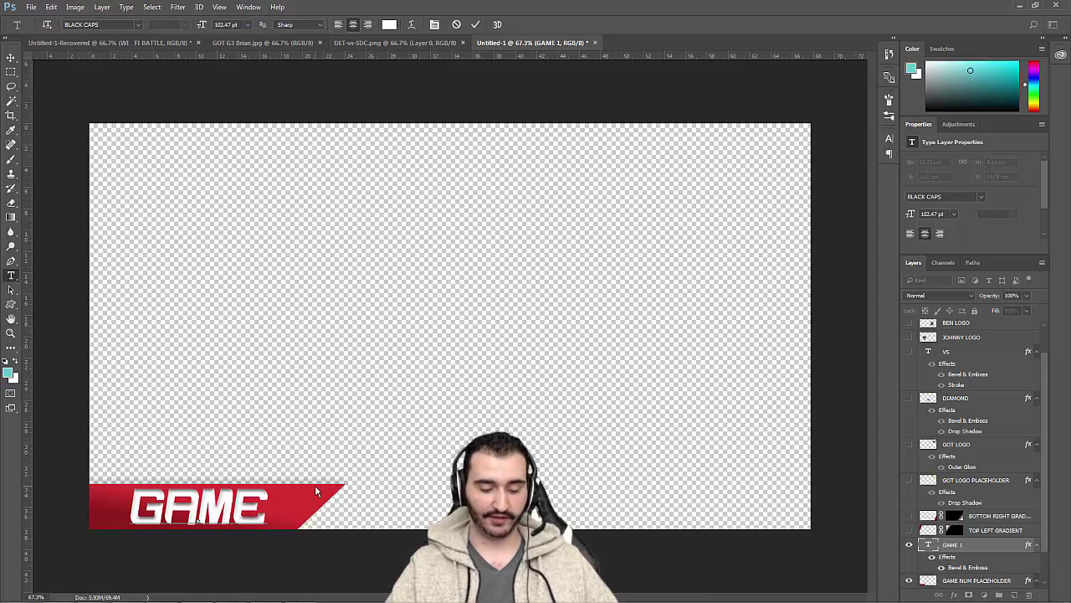
pyautogui.write(' 6')
pyautogui.press('BackSpace')
pyautogui.write('5')
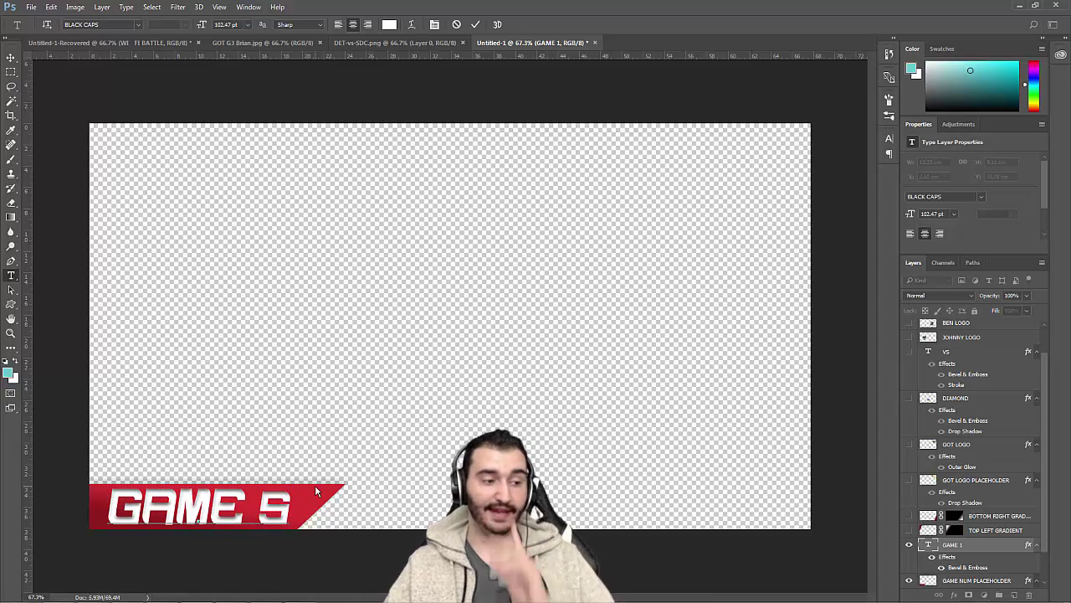
pyautogui.press('BackSpace')
pyautogui.write('1')
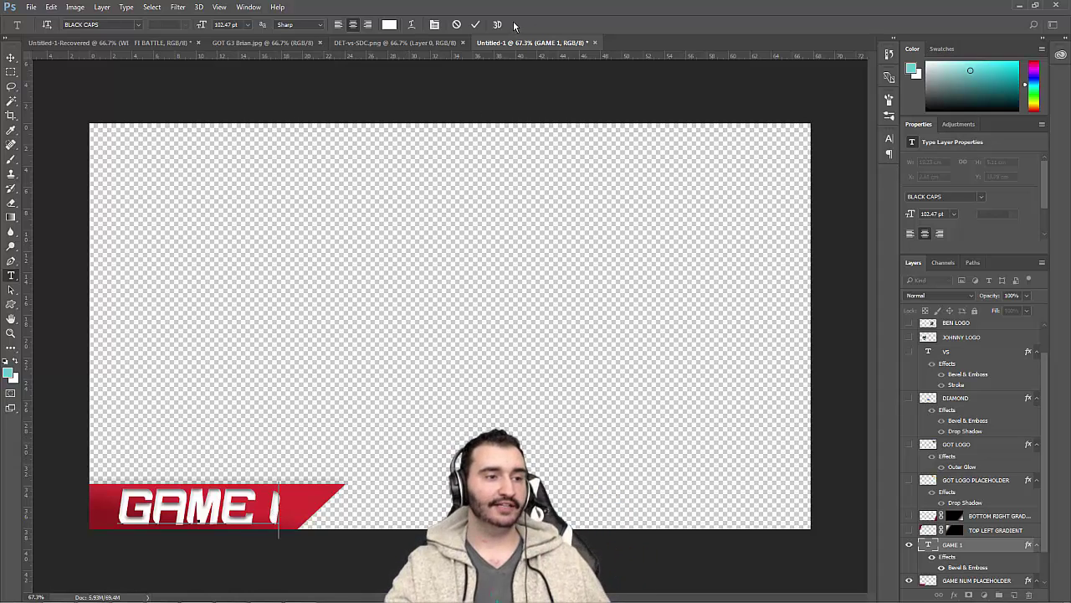
pyautogui.click(475, 24)
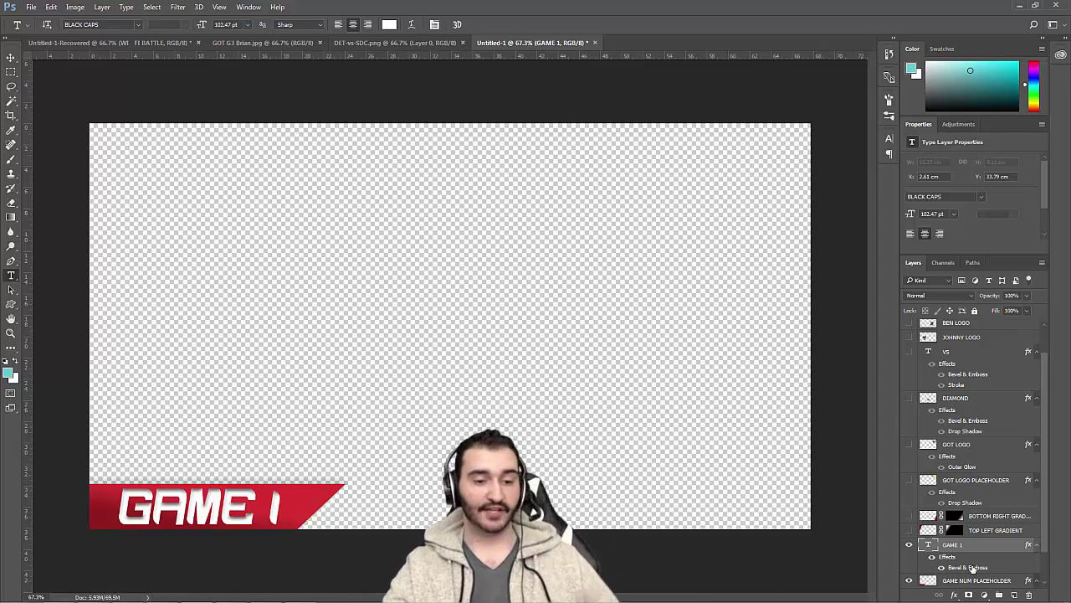
pyautogui.scroll(1, 1048, 472)
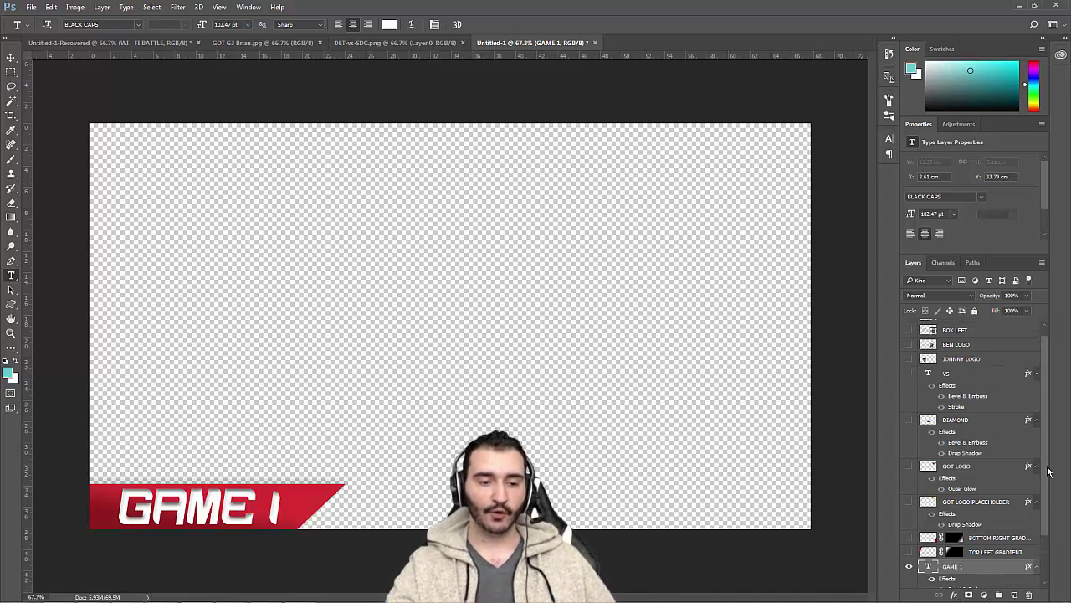
pyautogui.moveTo(1048, 472); pyautogui.dragTo(1049, 474)
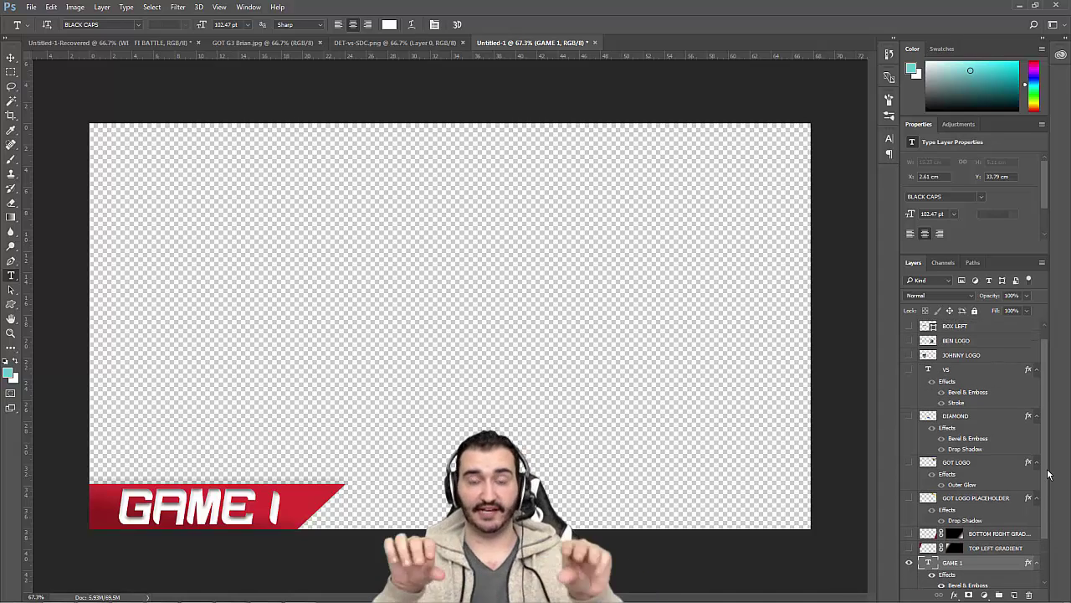
pyautogui.click(410, 42)
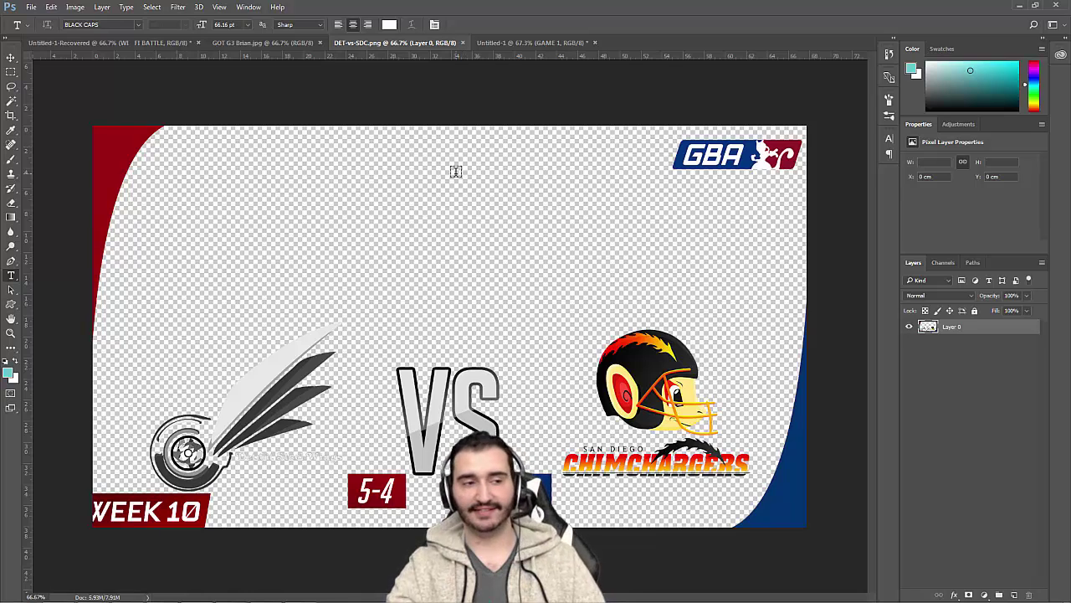
pyautogui.click(576, 42)
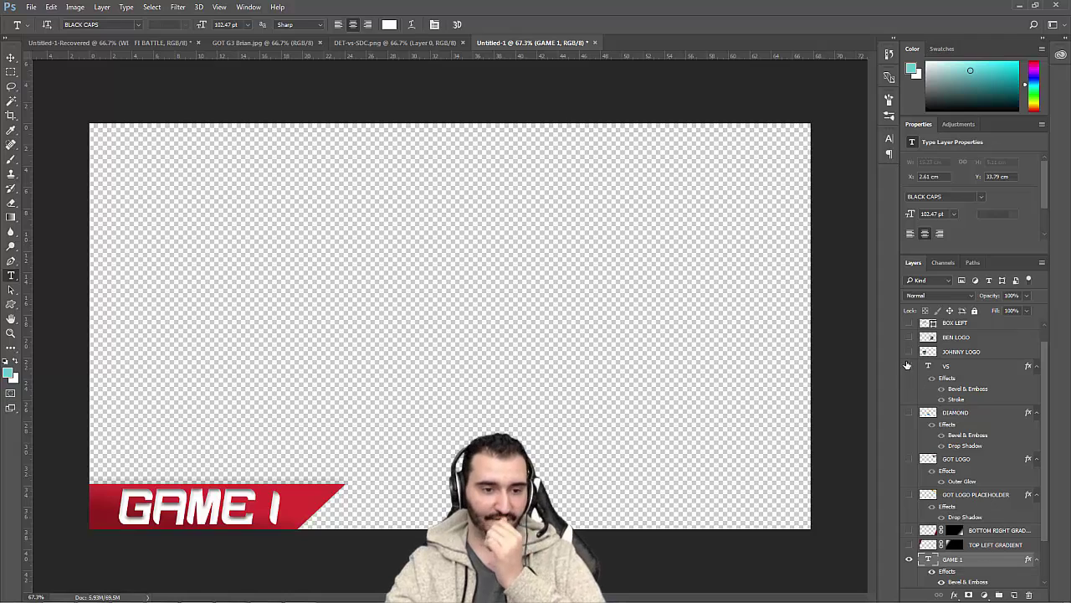
# - Reveal the VS text, then compare against the DET-vs-SDC and GOT G3 Brian graphics
pyautogui.click(908, 366)
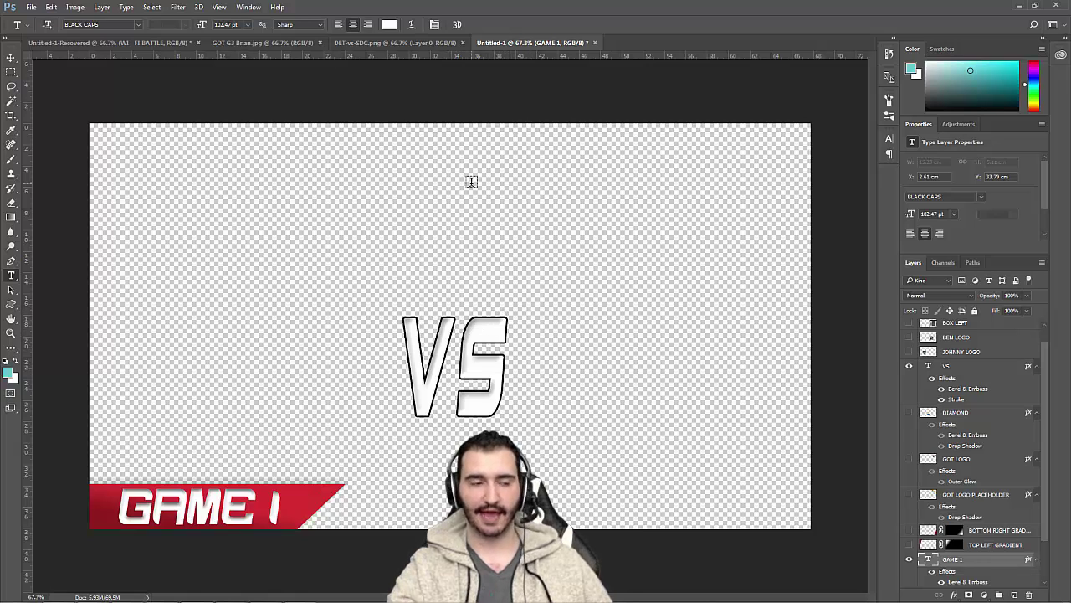
pyautogui.click(426, 44)
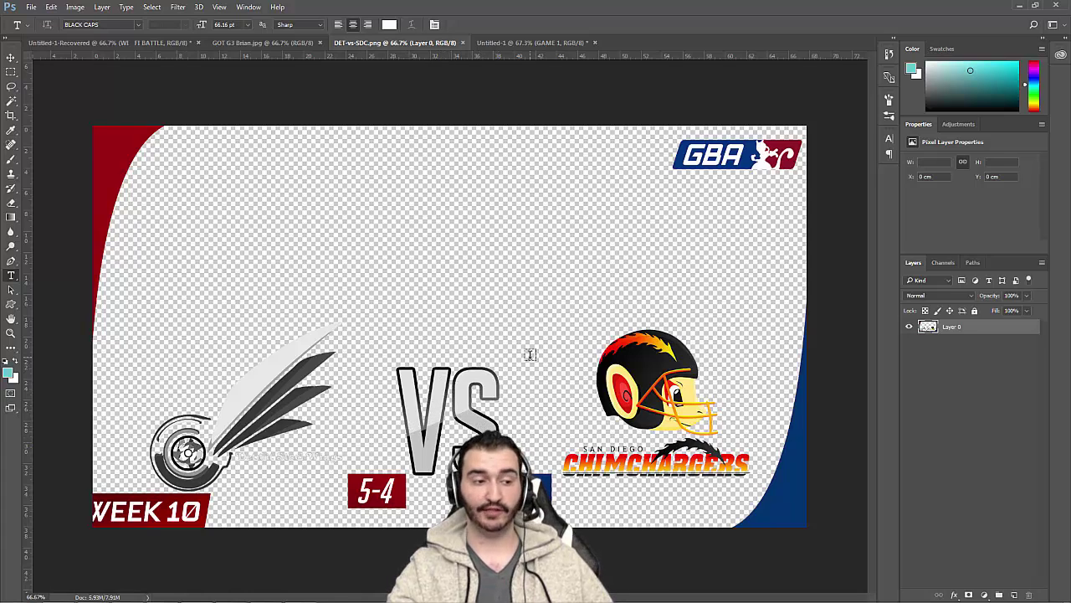
pyautogui.click(532, 44)
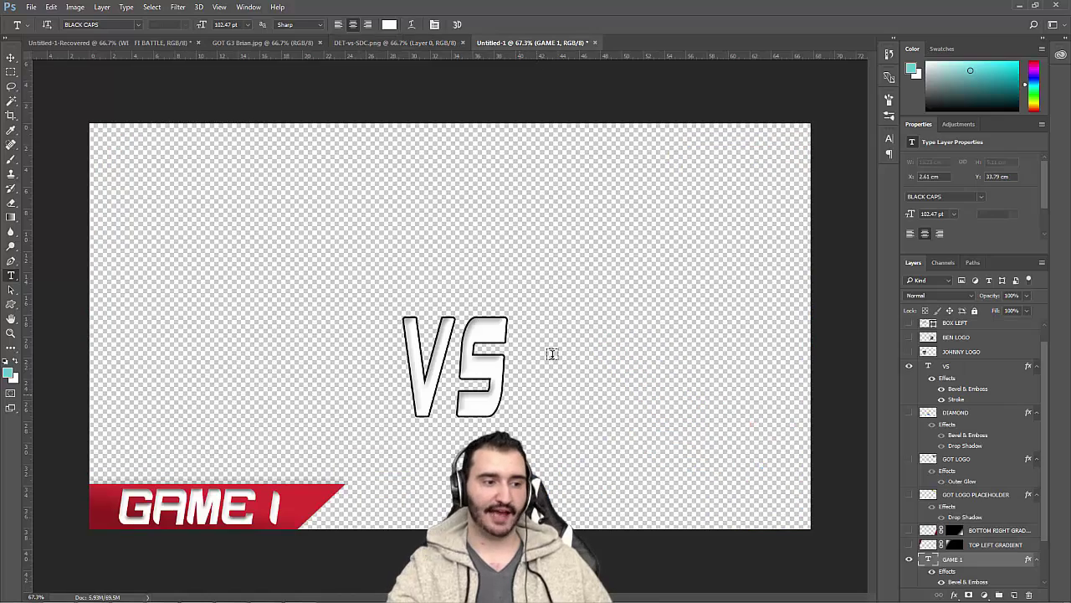
pyautogui.click(436, 44)
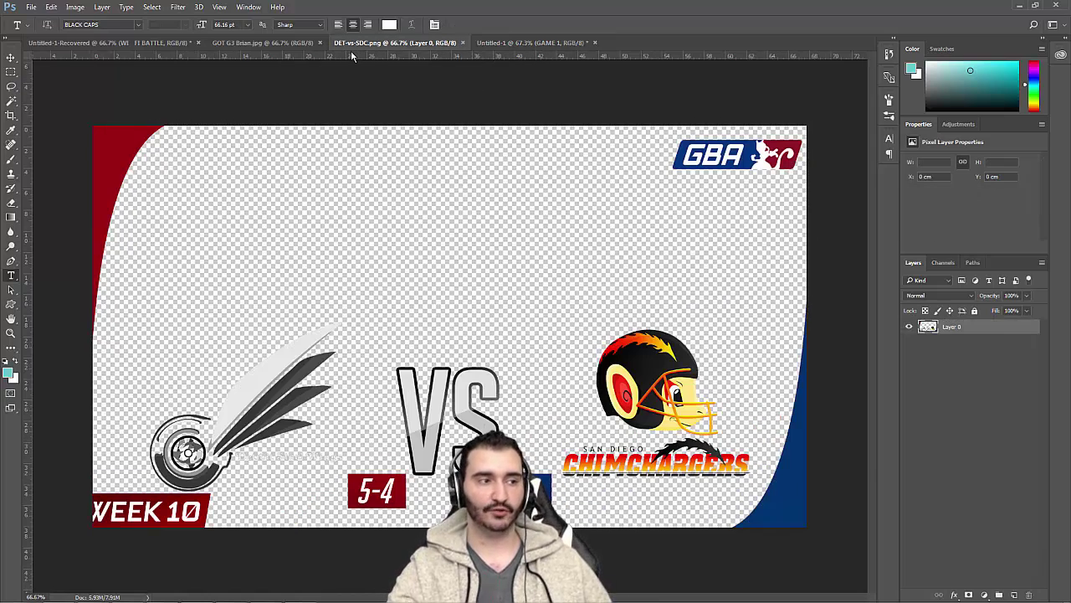
pyautogui.click(291, 45)
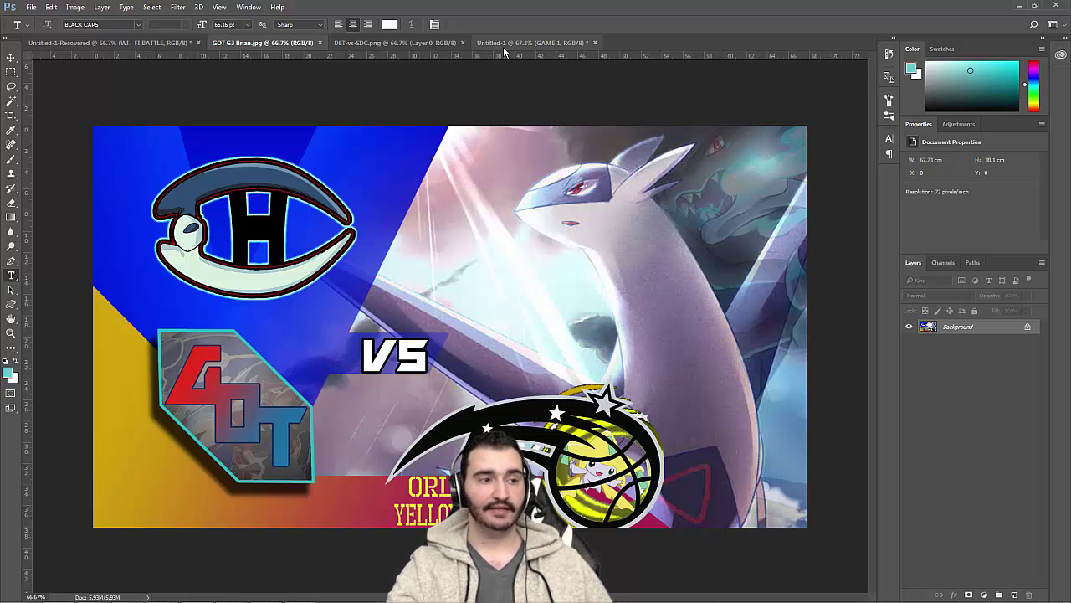
pyautogui.click(431, 42)
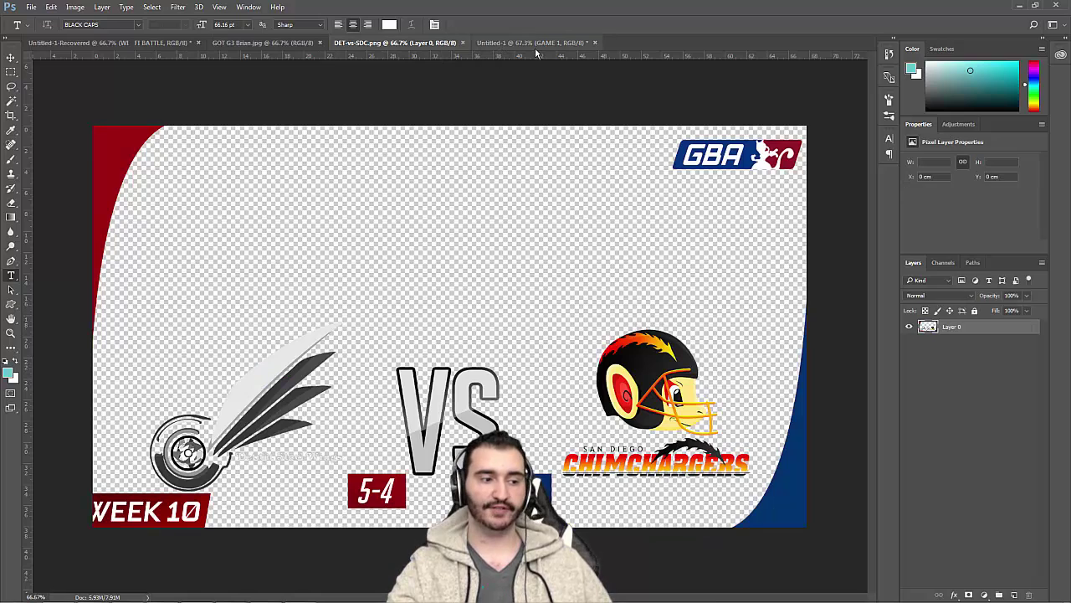
# - Return to Untitled-1 and turn on the blue DIAMOND layer behind VS
pyautogui.click(546, 43)
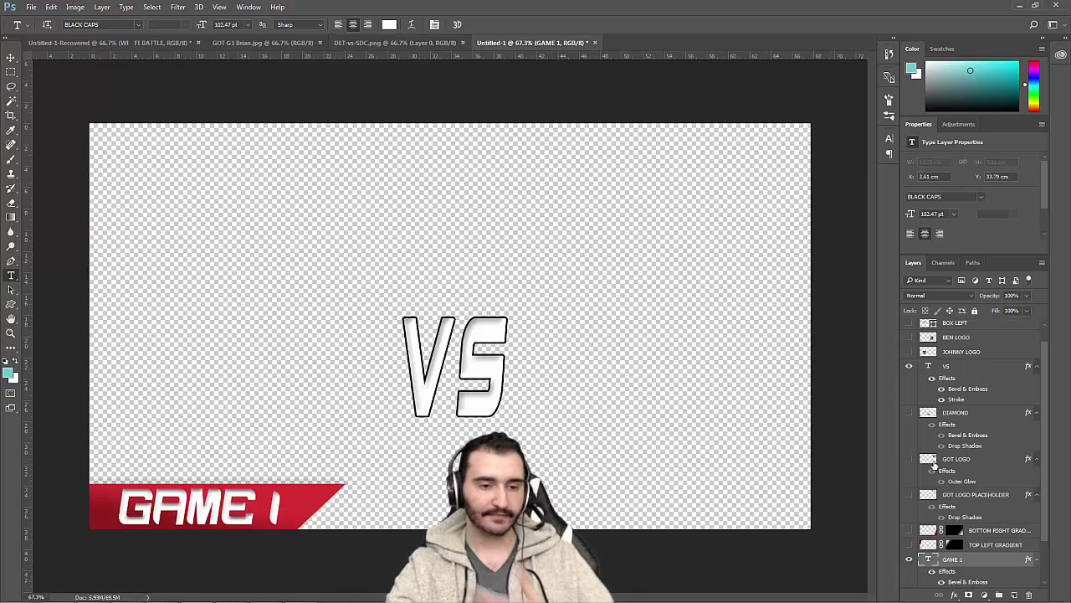
pyautogui.scroll(-3, 952, 531)
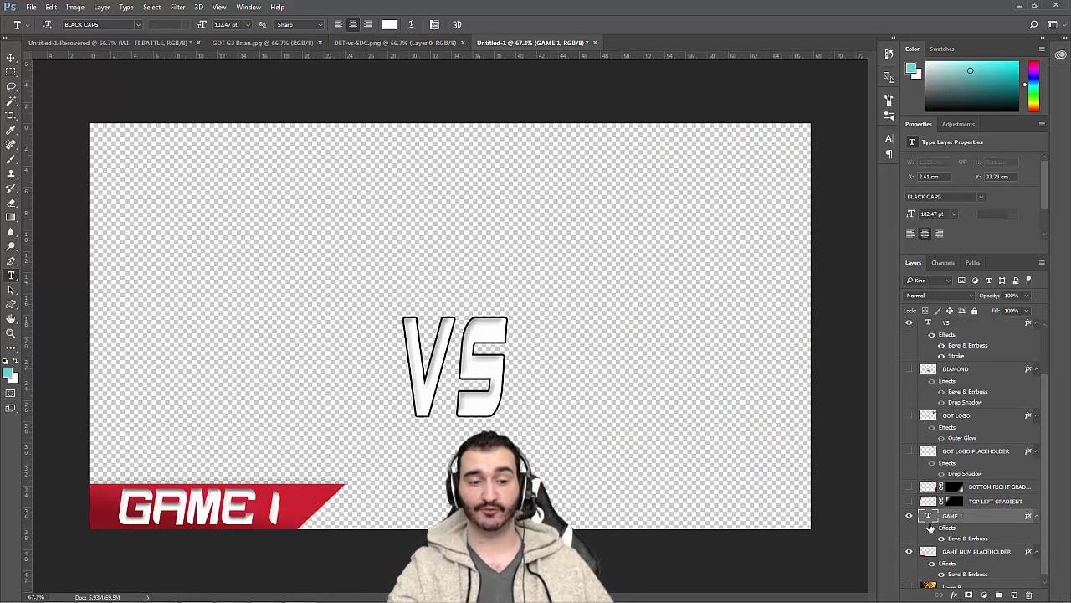
pyautogui.scroll(1, 921, 514)
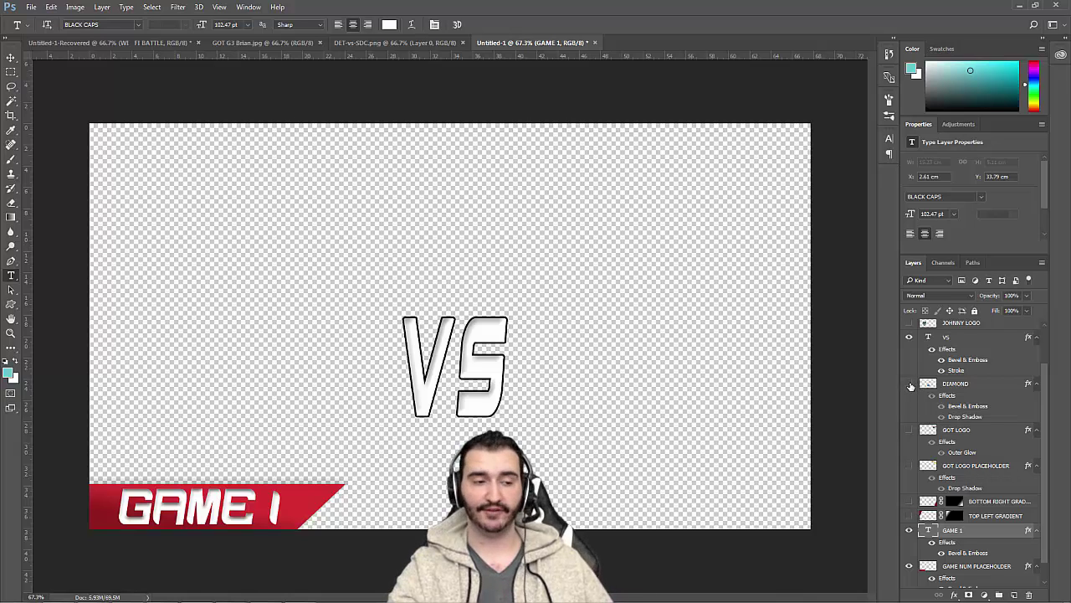
pyautogui.click(910, 383)
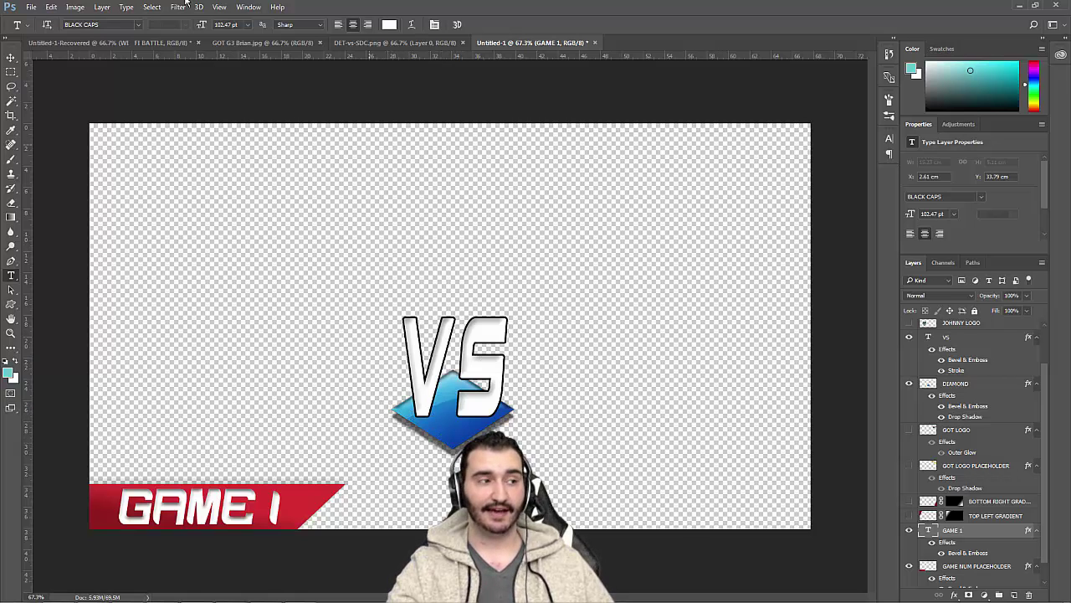
# - Try vertically flipping the GAME 1 and VS text layers, undoing each flip
pyautogui.click(51, 7)
pyautogui.moveTo(105, 245)
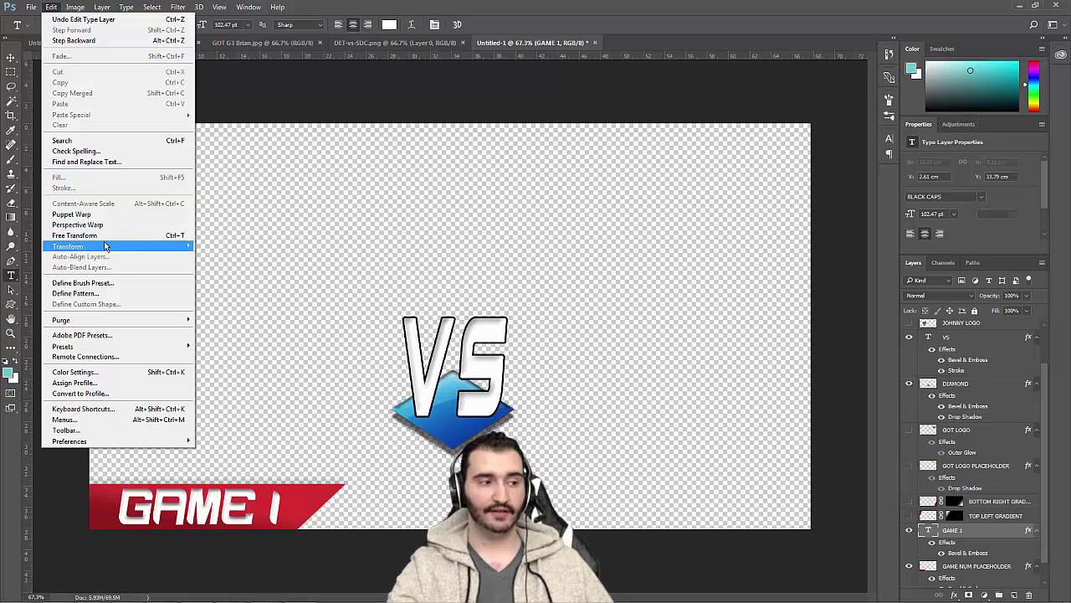
pyautogui.click(274, 377)
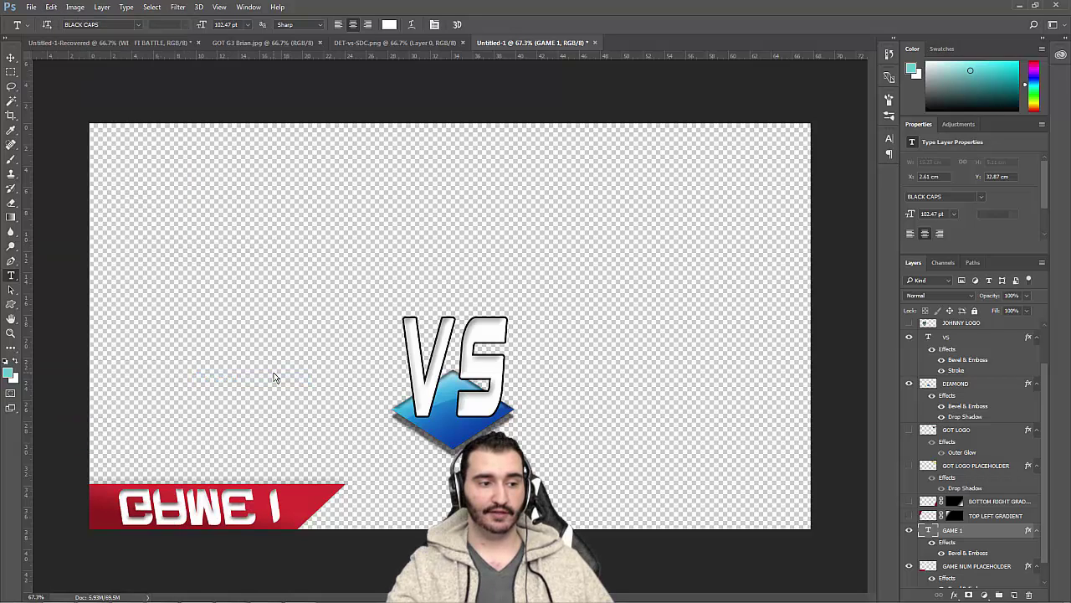
pyautogui.hotkey('ctrl', 'z')
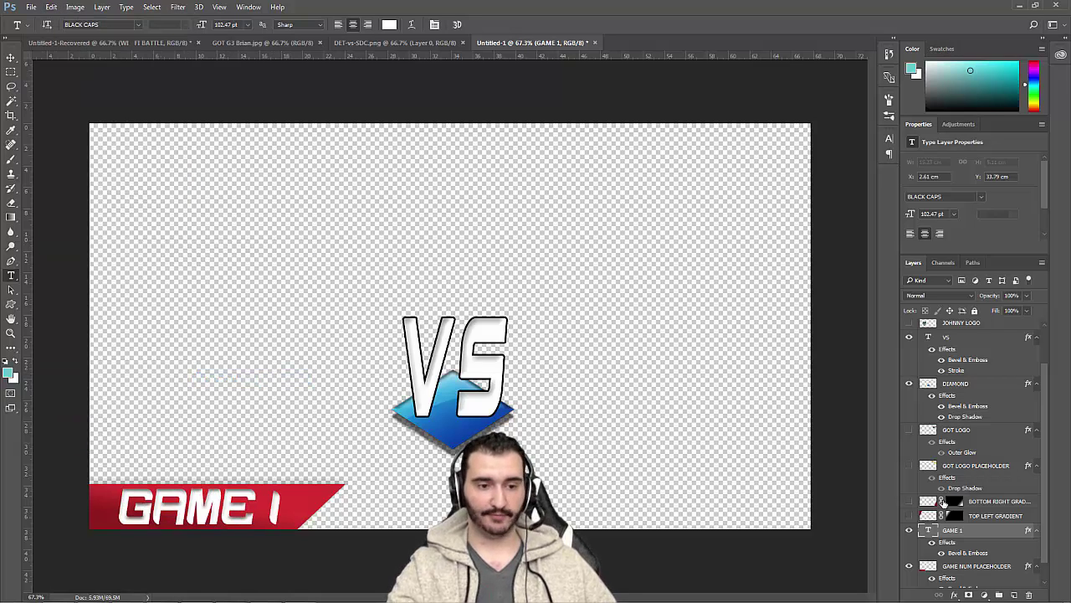
pyautogui.click(968, 343)
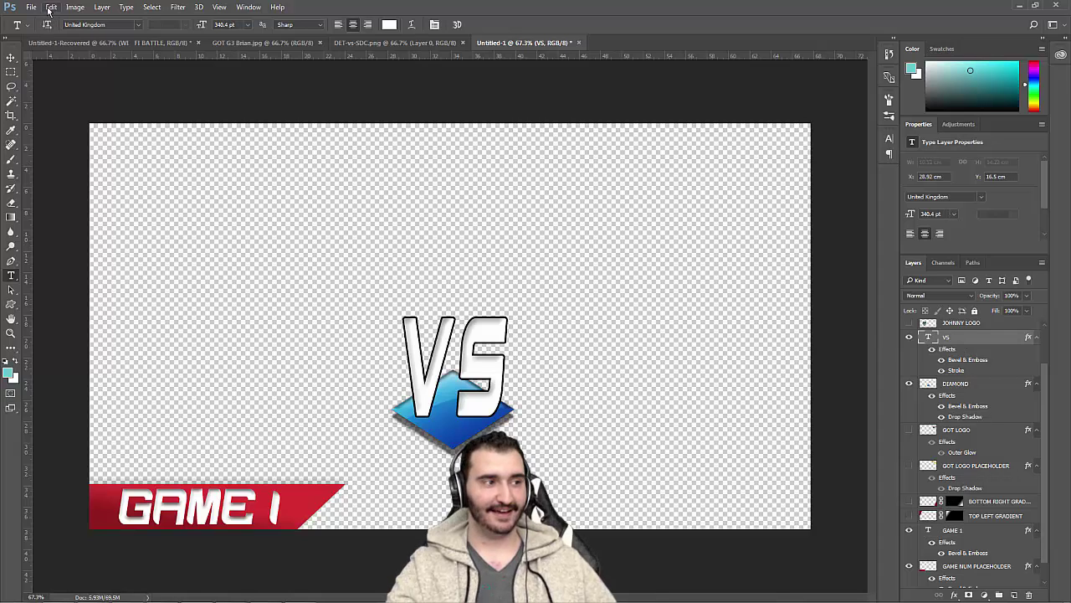
pyautogui.click(51, 7)
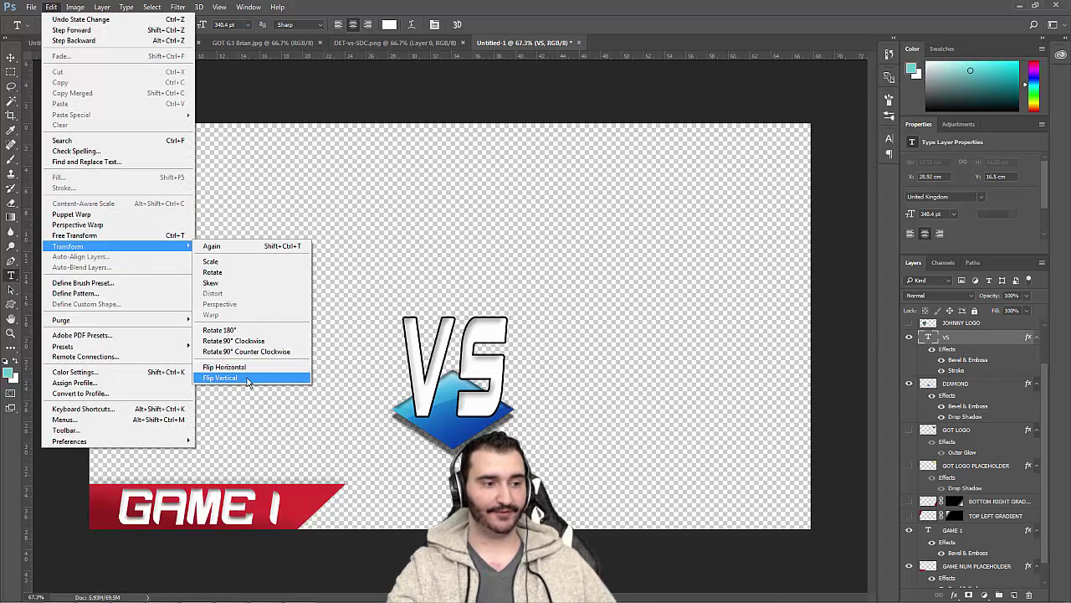
pyautogui.click(248, 376)
pyautogui.hotkey('ctrl', 'z')
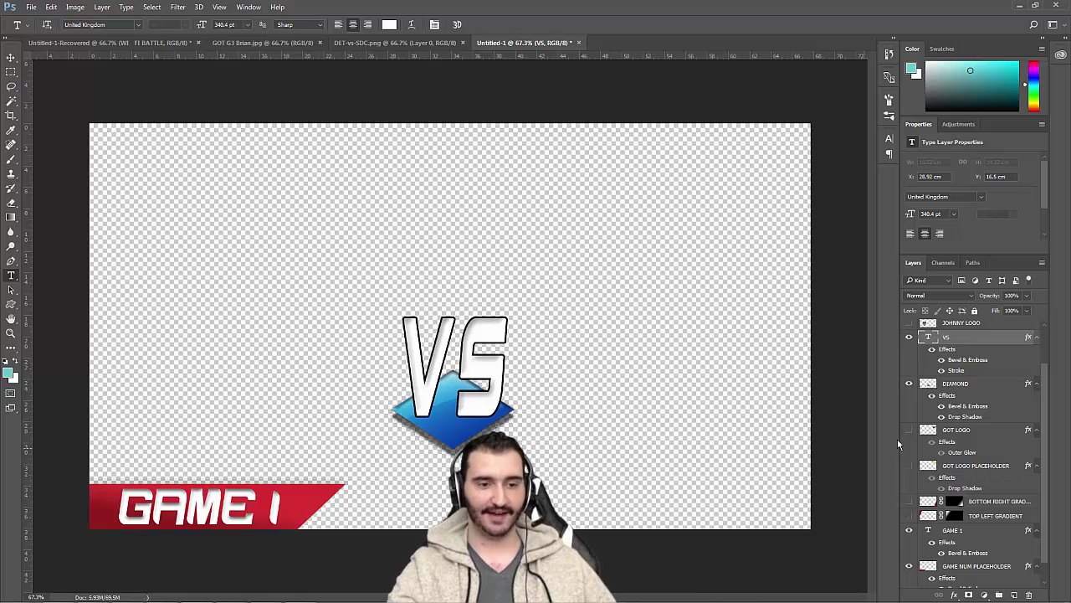
# - Flip the DIAMOND layer with Edit > Transform > Flip
pyautogui.scroll(2, 984, 391)
pyautogui.click(979, 428)
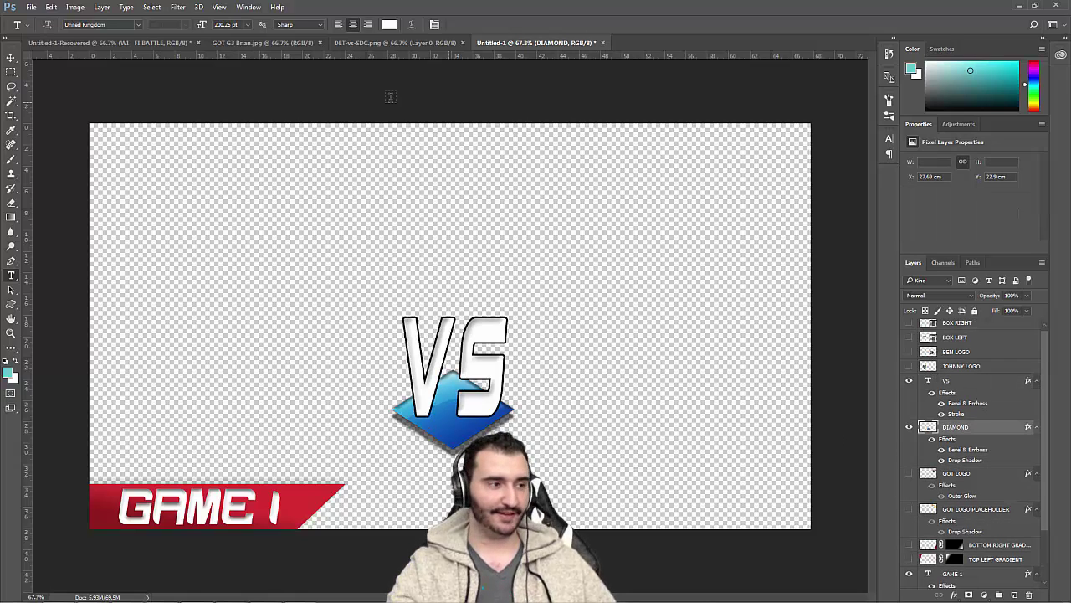
pyautogui.click(74, 7)
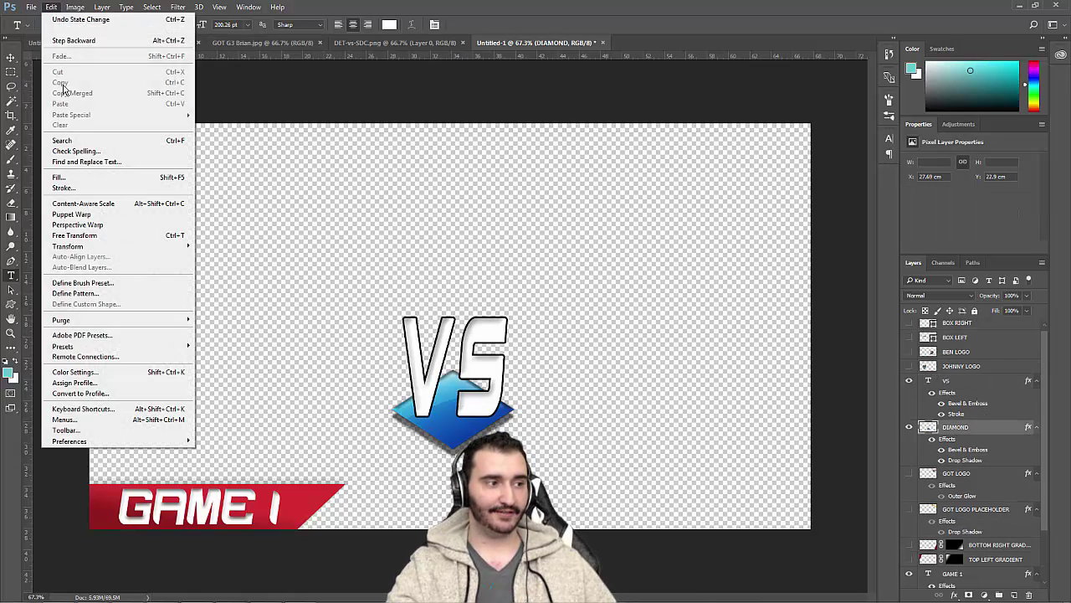
pyautogui.moveTo(114, 247)
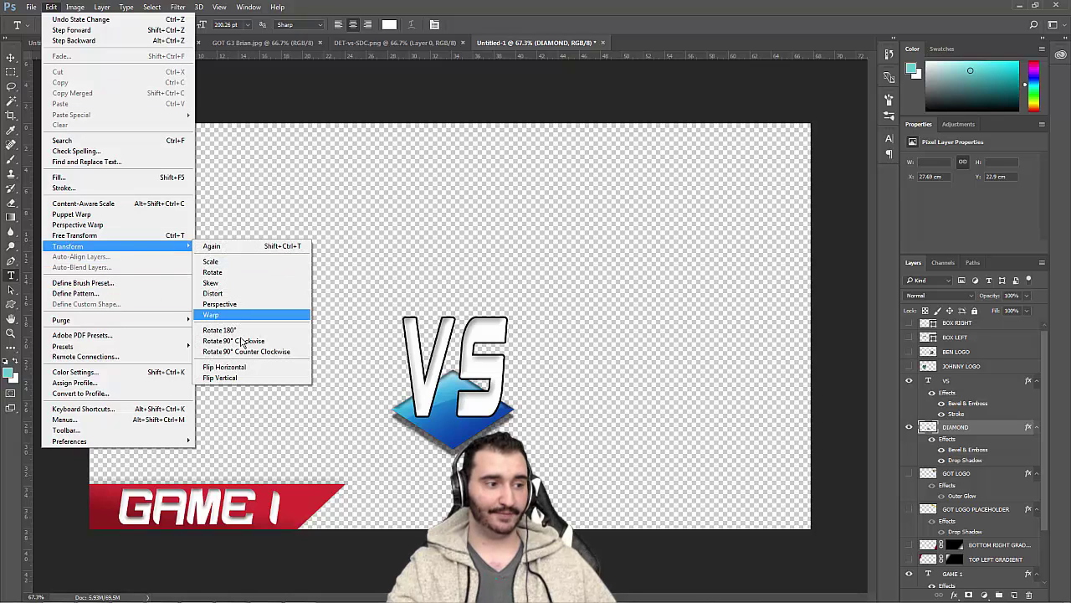
pyautogui.click(246, 380)
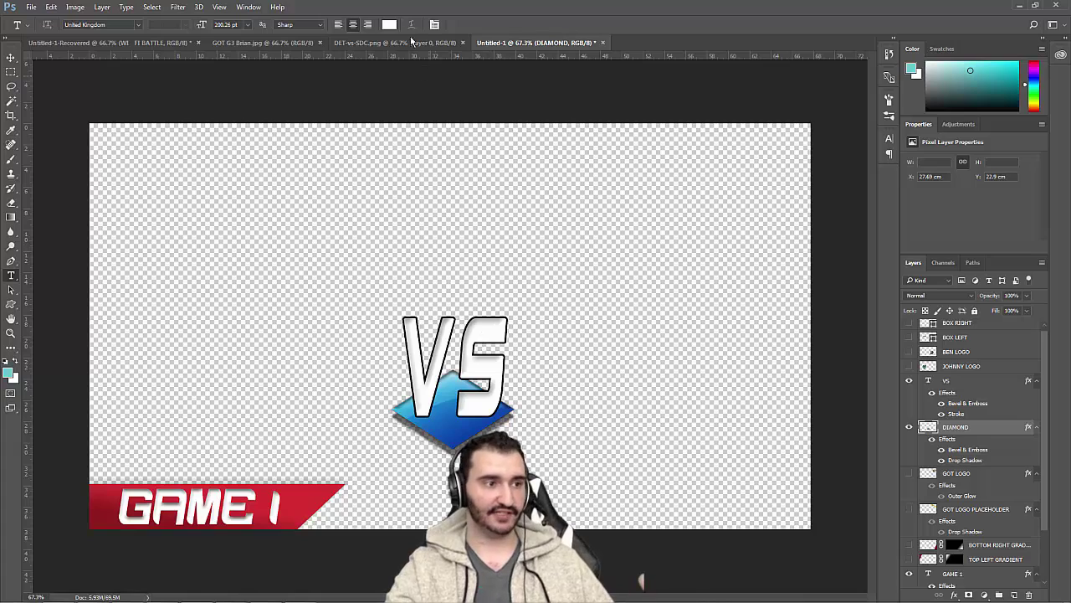
pyautogui.click(392, 44)
pyautogui.click(497, 46)
pyautogui.click(412, 43)
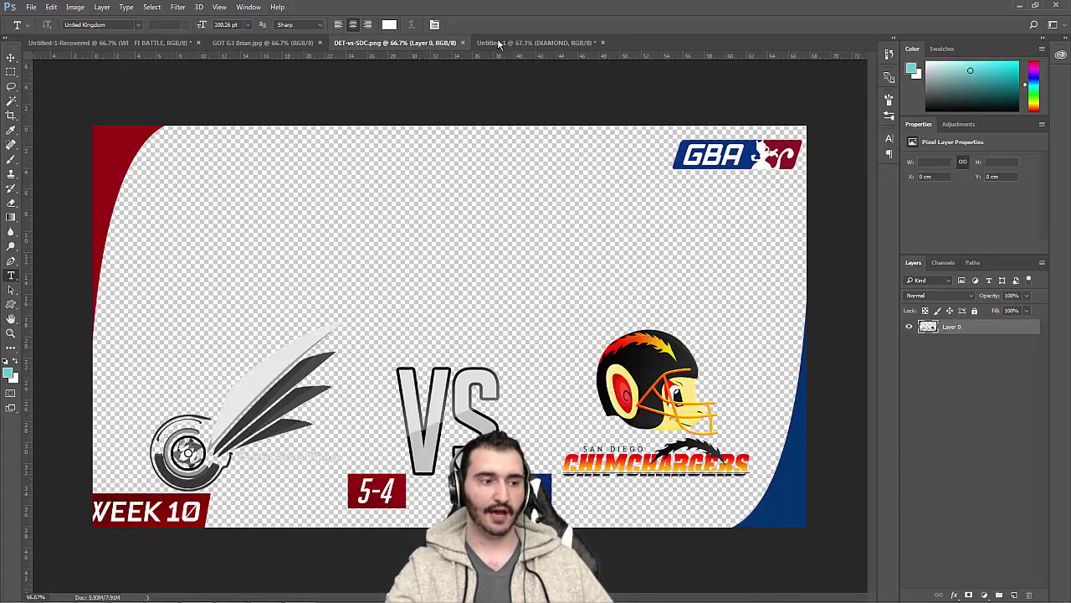
pyautogui.click(532, 44)
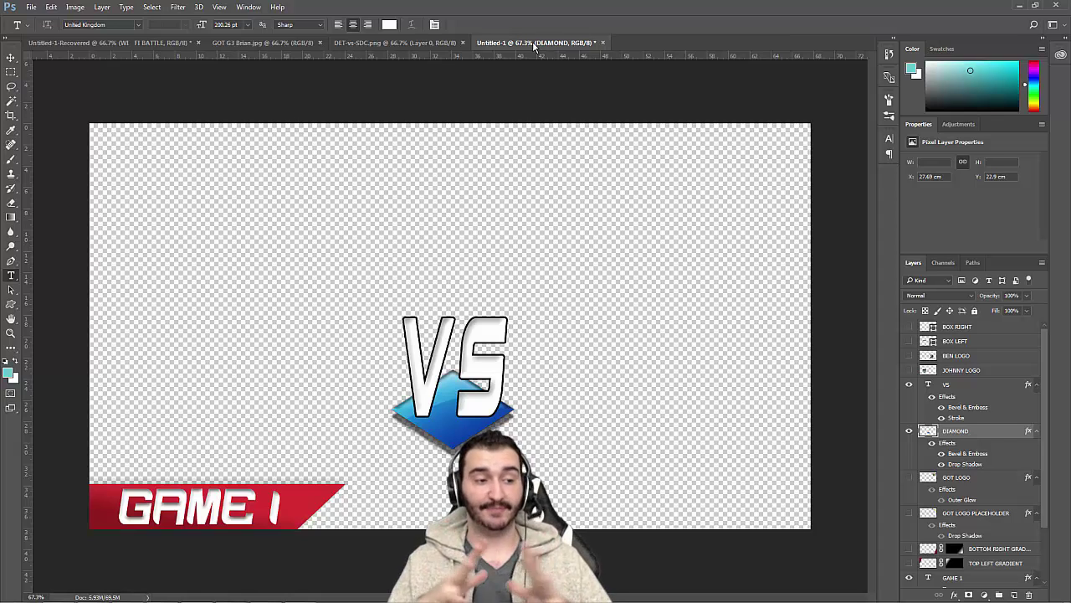
pyautogui.click(406, 43)
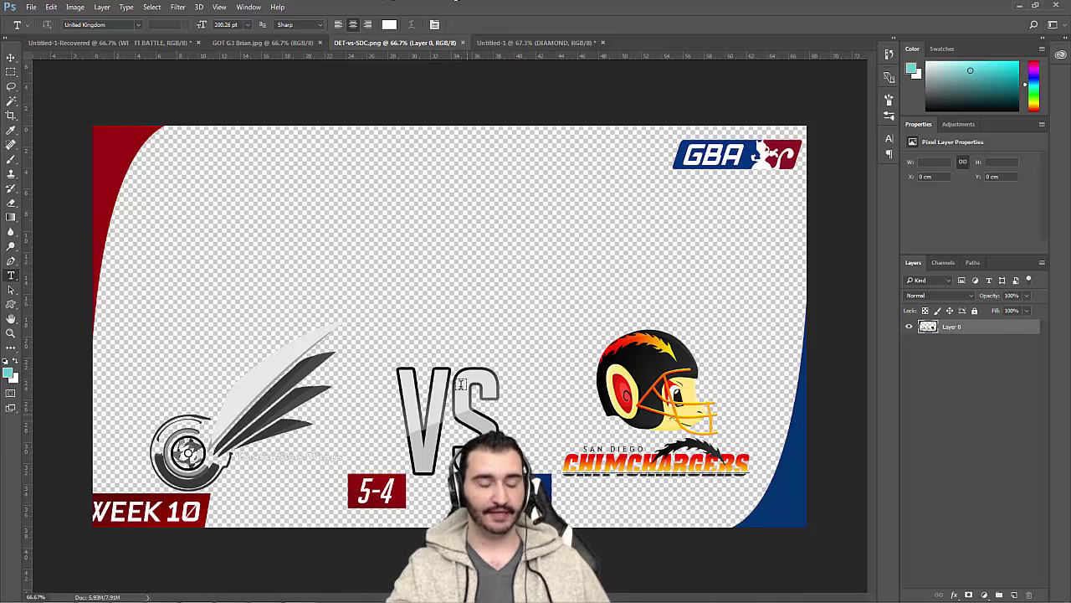
pyautogui.click(518, 43)
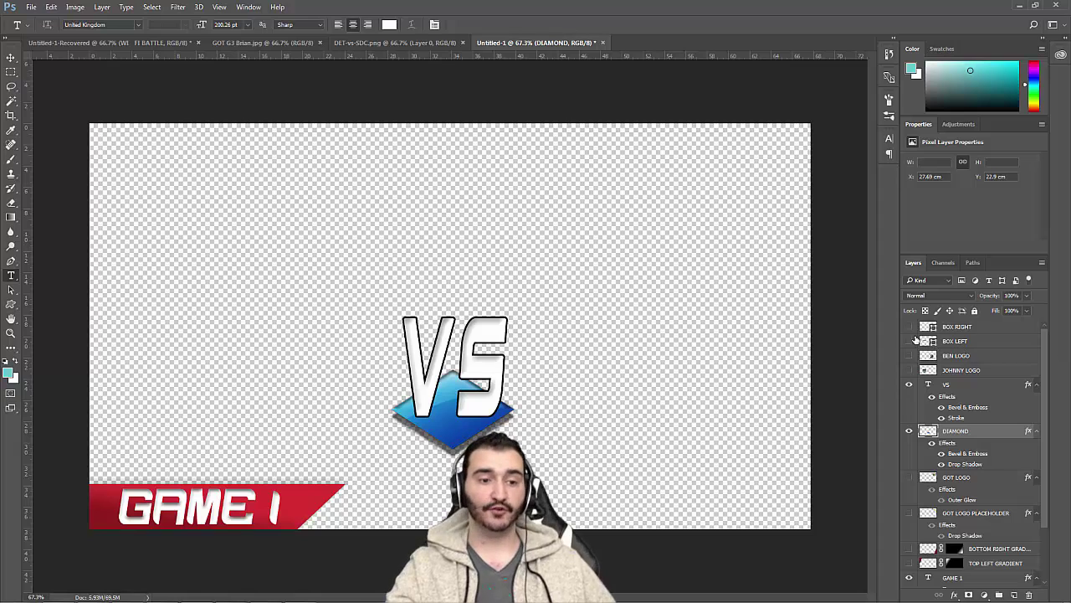
pyautogui.click(401, 40)
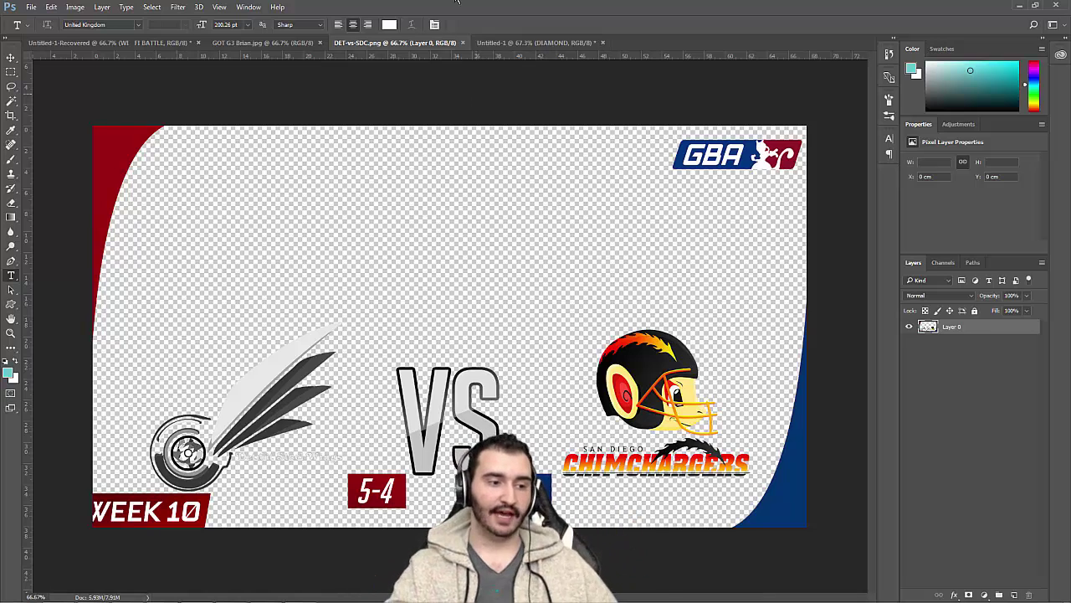
pyautogui.click(535, 42)
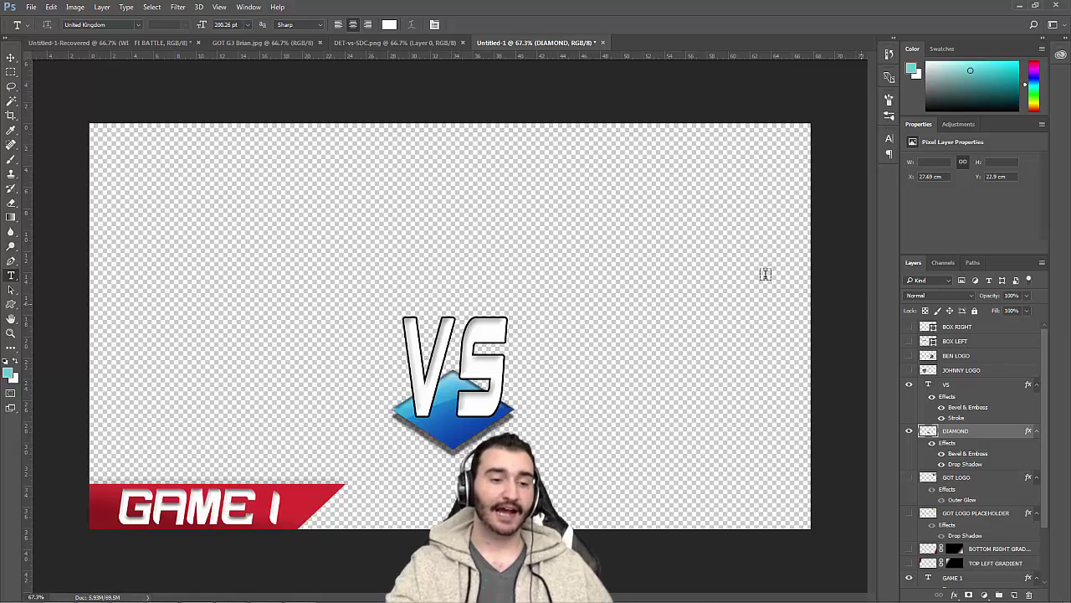
# - Turn on the BOX RIGHT and BOX LEFT outline layers
pyautogui.click(913, 328)
pyautogui.click(909, 327)
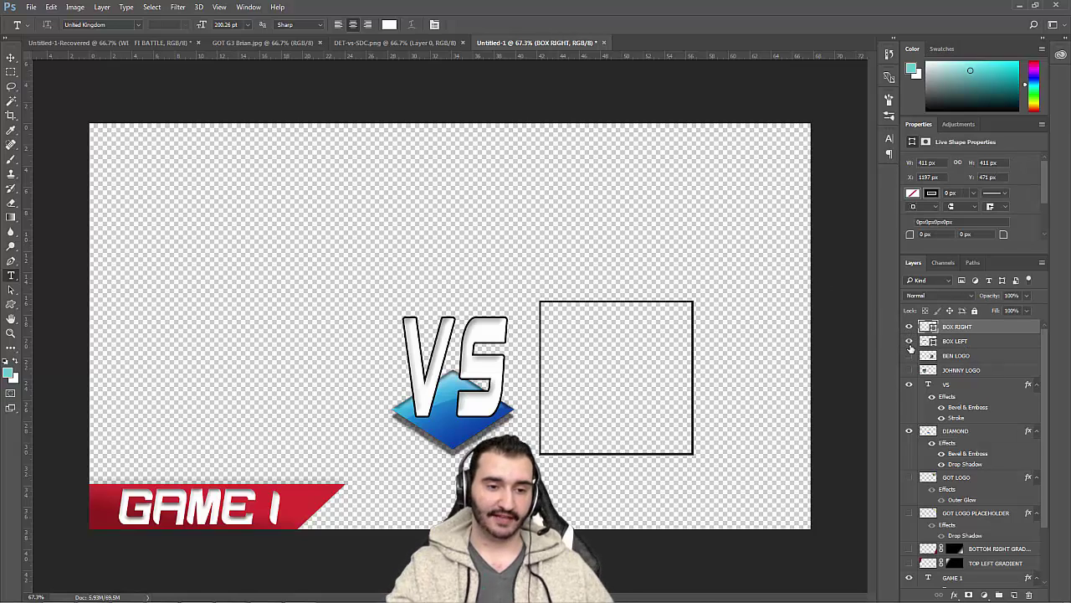
pyautogui.click(910, 341)
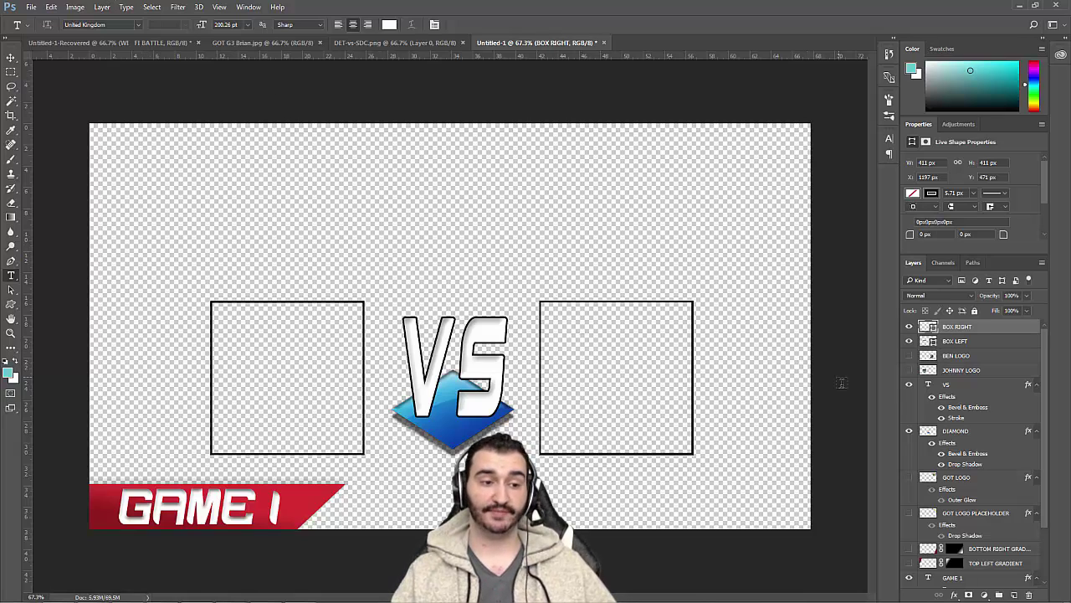
# - Test-drag BOX LEFT with the Move Tool, undo it, and toggle both boxes off and on
pyautogui.click(12, 59)
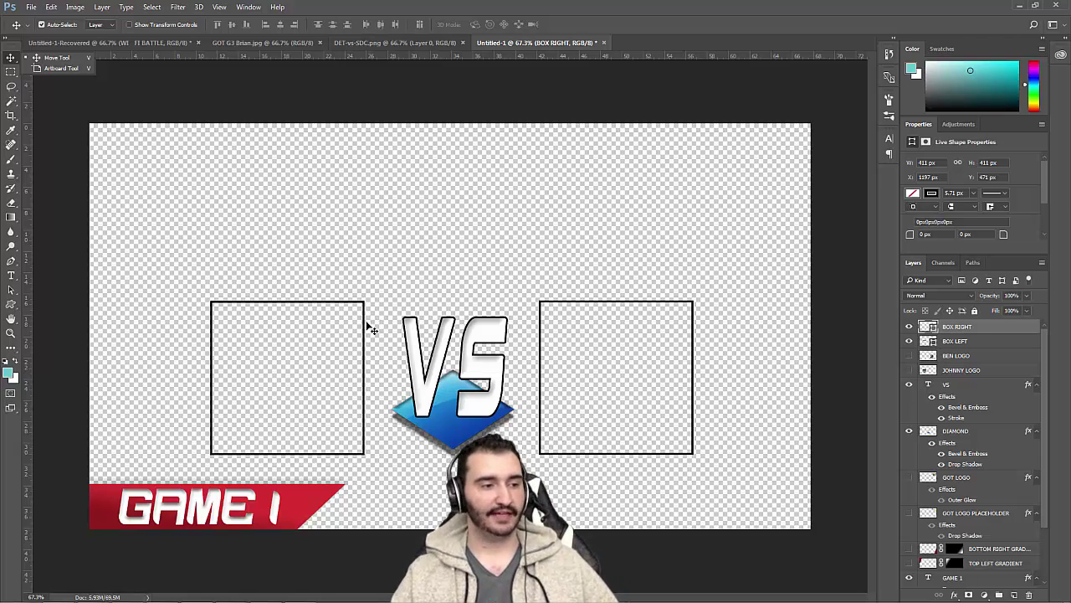
pyautogui.moveTo(363, 318); pyautogui.dragTo(695, 323)
pyautogui.hotkey('ctrl', 'z')
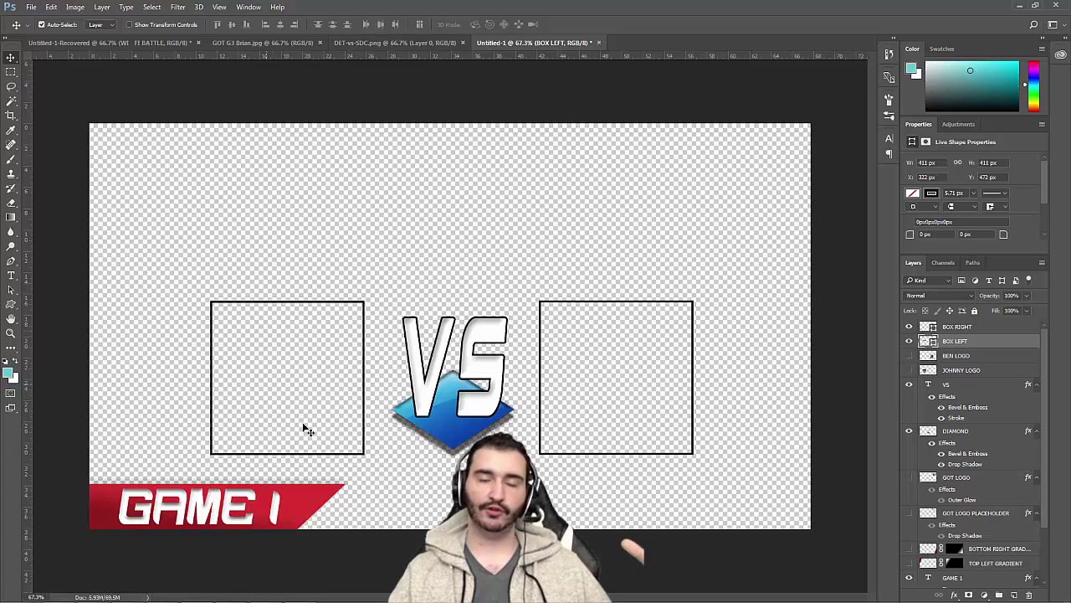
pyautogui.click(909, 326)
pyautogui.click(909, 341)
pyautogui.click(909, 327)
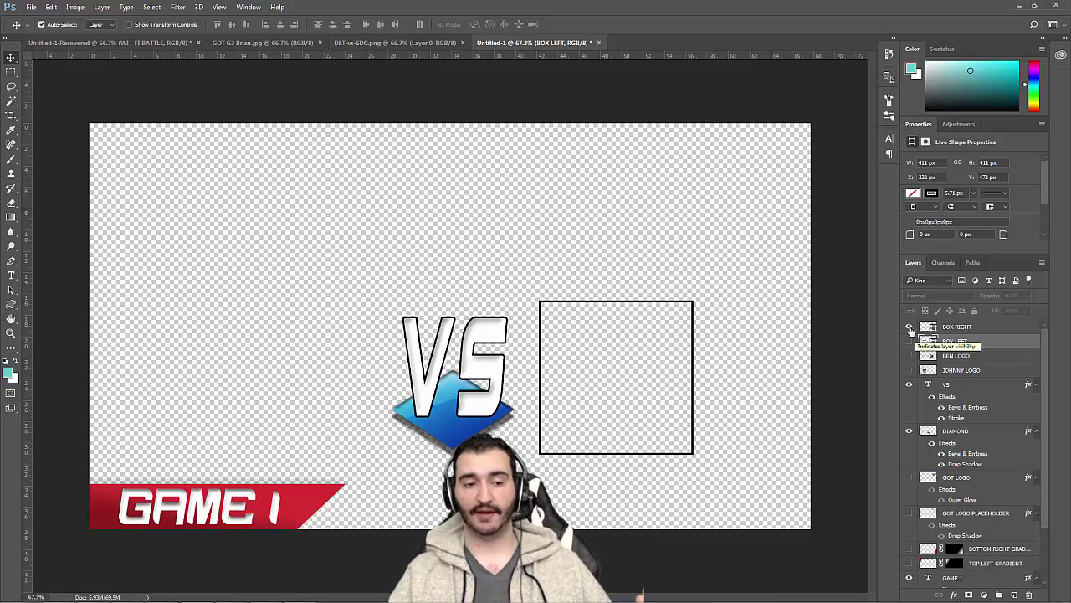
pyautogui.click(909, 341)
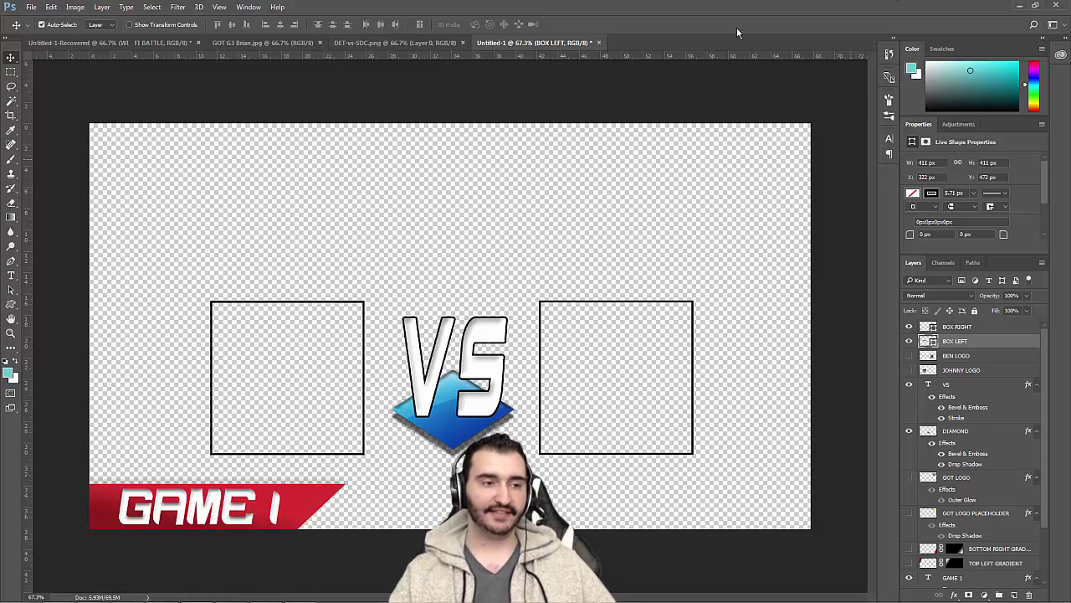
# - After checking the DET-vs-SDC reference, turn on the GOT LOGO layer in Untitled-1
pyautogui.click(402, 42)
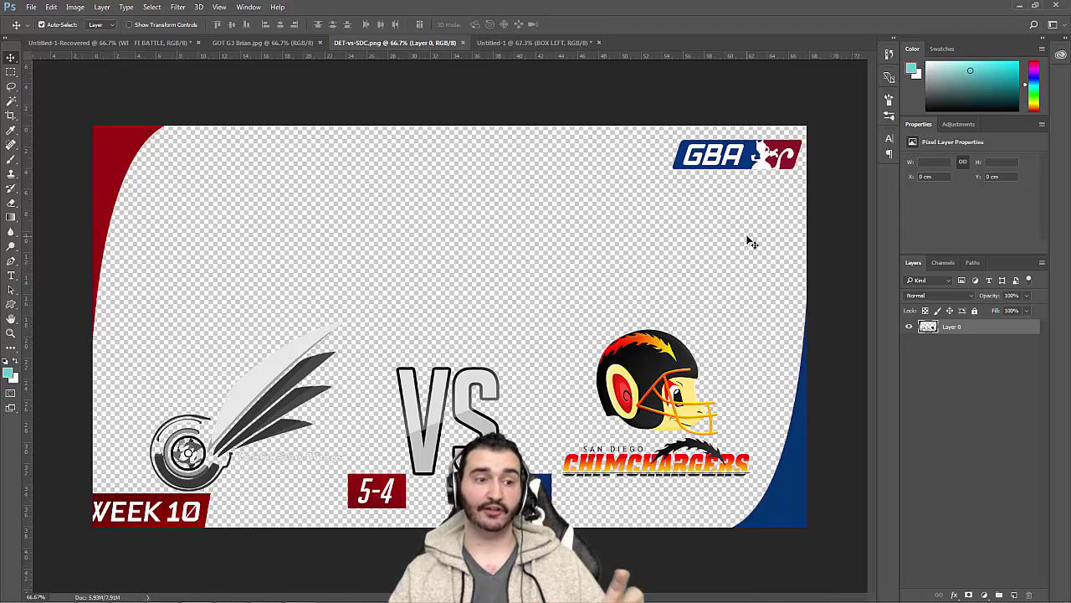
pyautogui.click(562, 46)
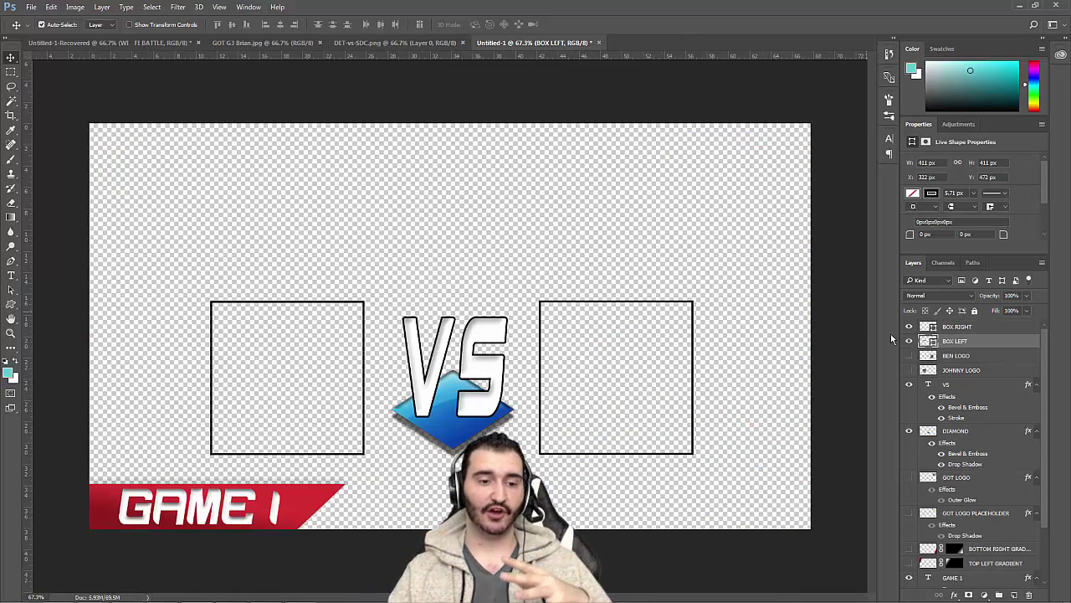
pyautogui.scroll(-1, 937, 460)
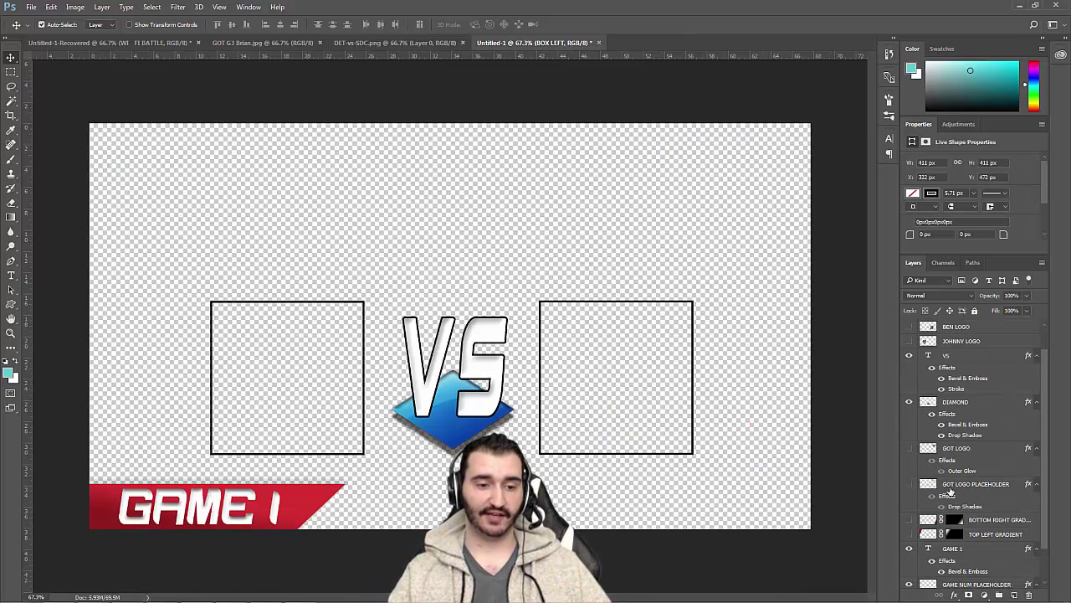
pyautogui.click(908, 448)
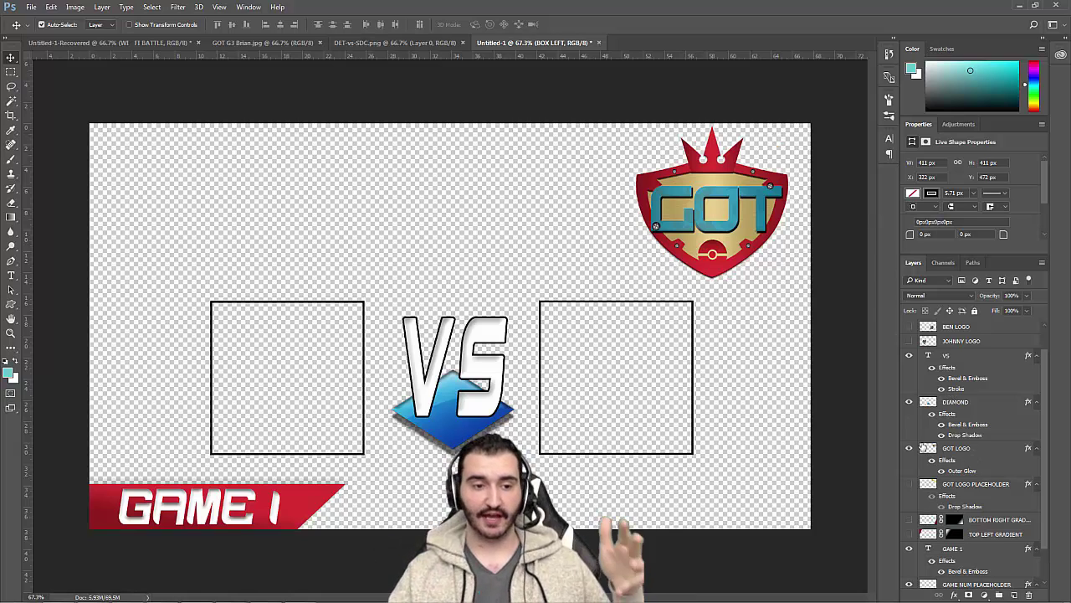
pyautogui.scroll(-1, 995, 481)
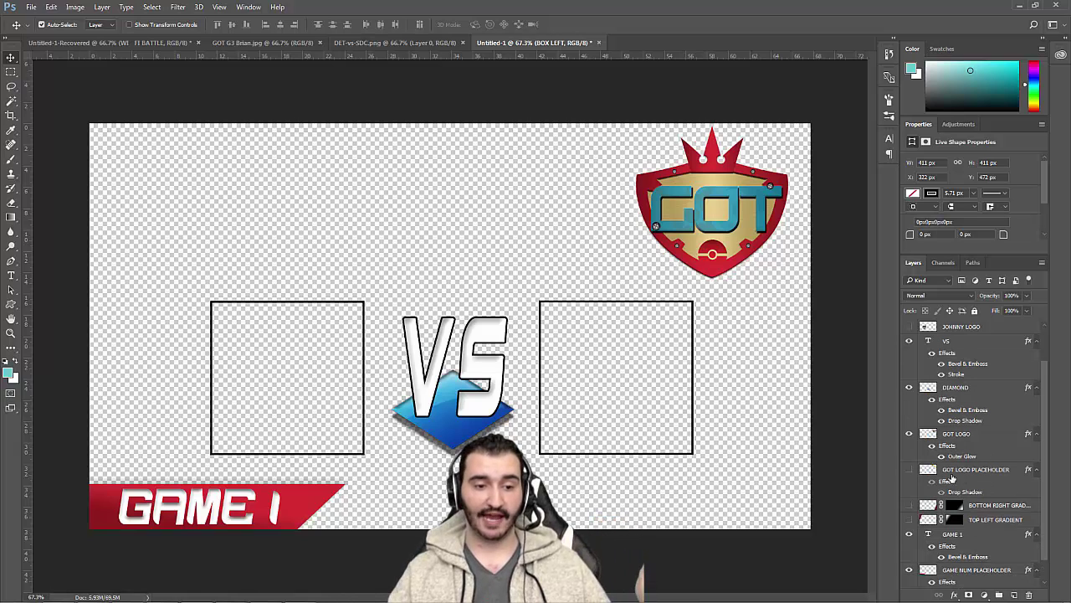
# - Show the GOT LOGO PLACEHOLDER gold swoosh, then switch to DET-vs-SDC.png
pyautogui.click(910, 470)
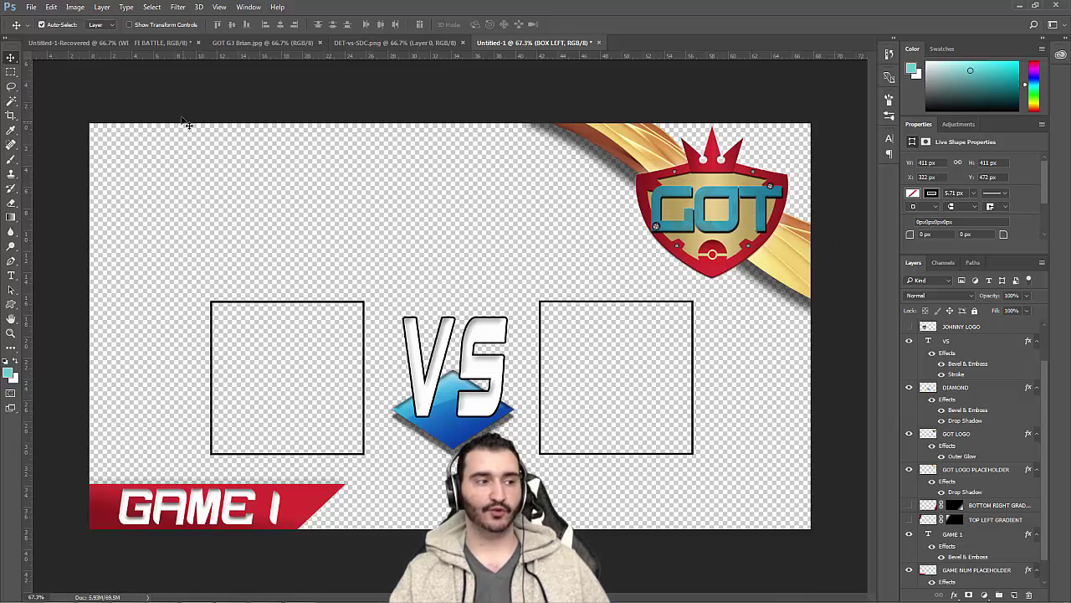
pyautogui.click(362, 42)
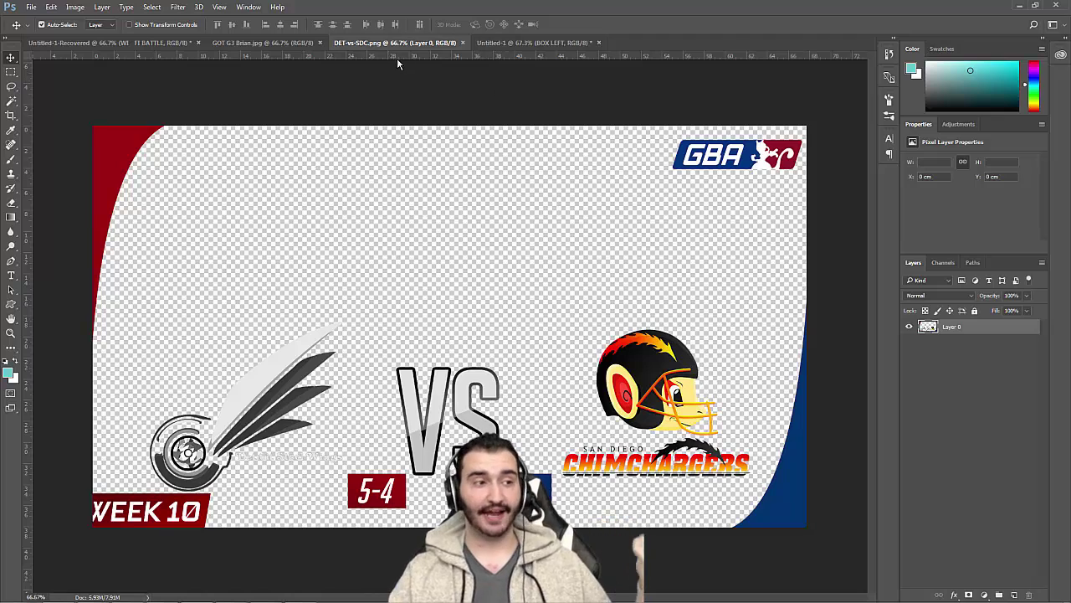
# - After viewing GOT G3 Brian.jpg, enable the TOP LEFT GRADIENT layer in Untitled-1
pyautogui.click(282, 35)
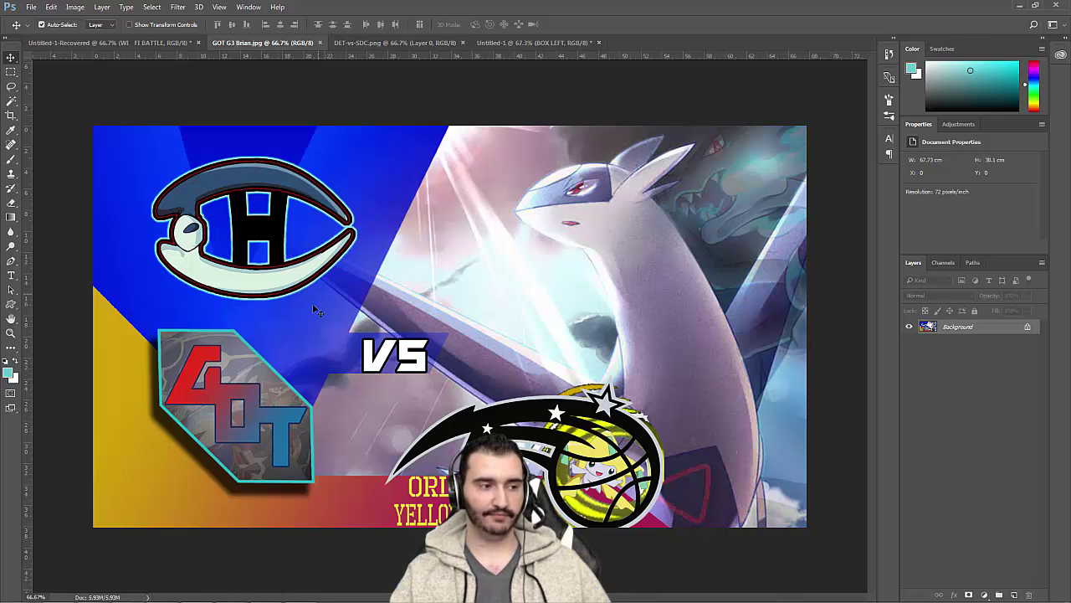
pyautogui.click(490, 45)
pyautogui.scroll(-2, 978, 460)
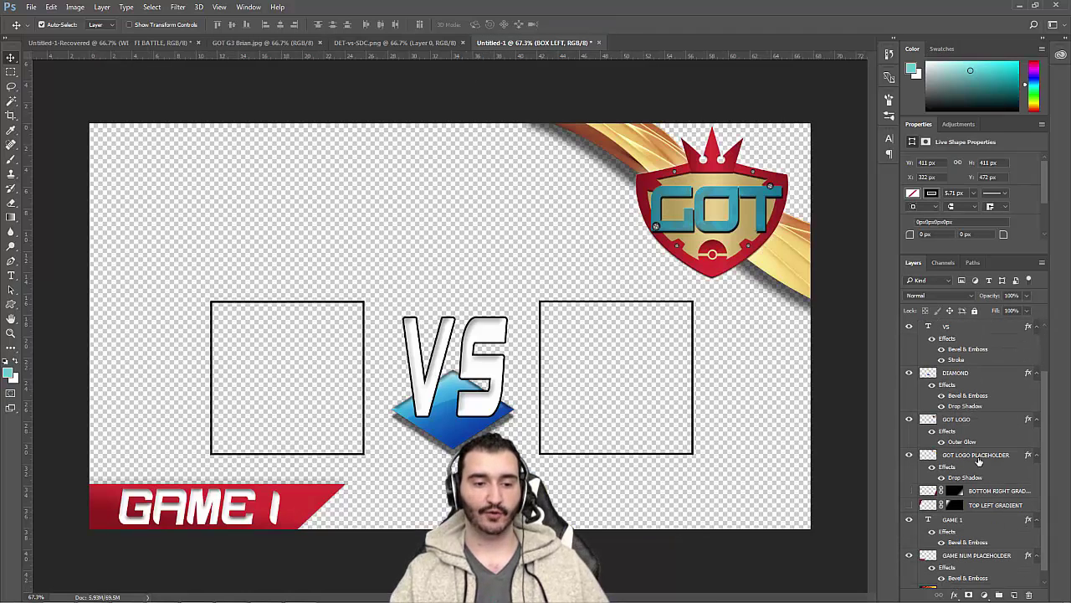
pyautogui.click(909, 495)
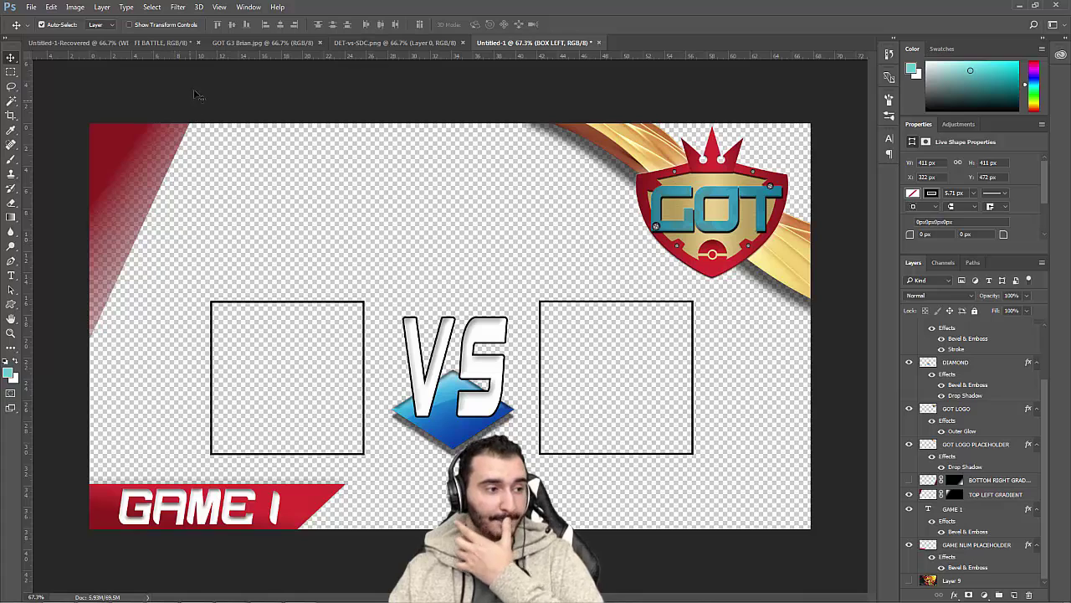
pyautogui.click(337, 42)
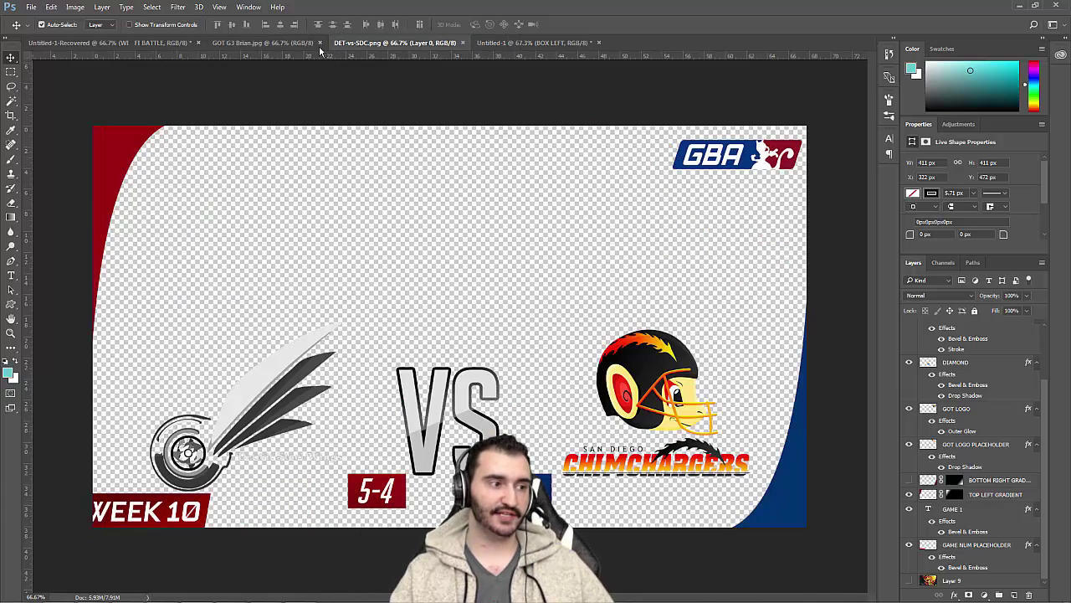
pyautogui.click(509, 41)
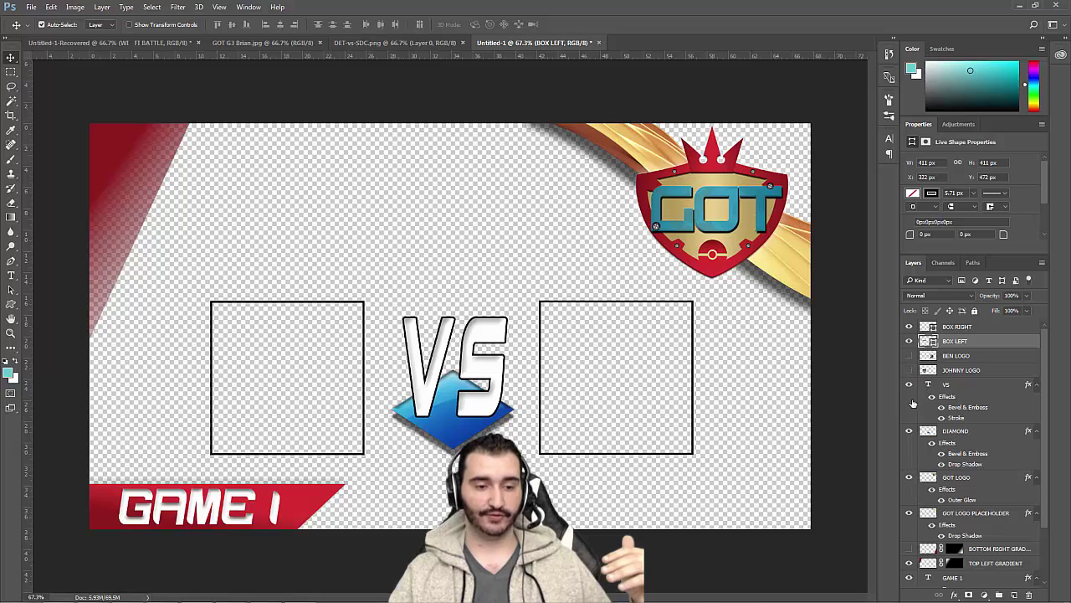
# - Enable the BOTTOM RIGHT GRADIENT layer, then briefly compare with DET-vs-SDC.png
pyautogui.click(909, 549)
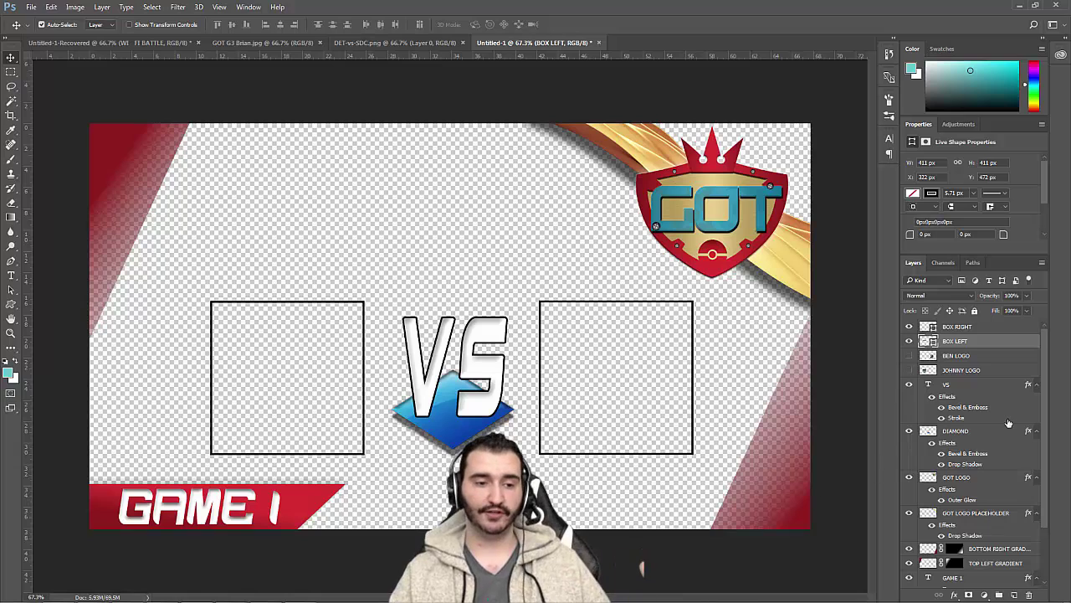
pyautogui.scroll(-1, 1008, 421)
pyautogui.scroll(1, 1007, 421)
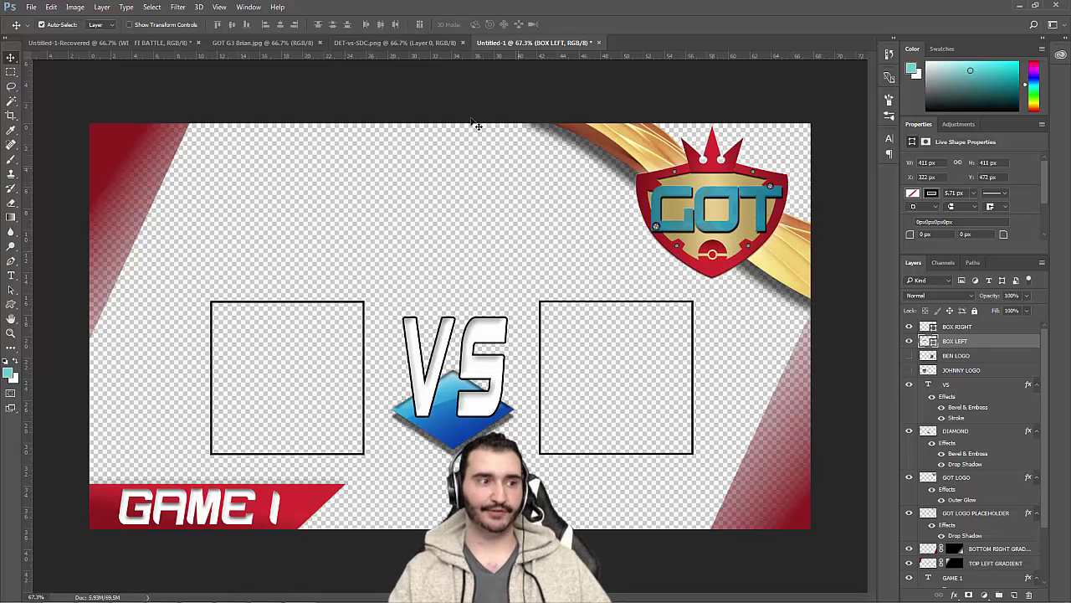
pyautogui.click(413, 42)
pyautogui.click(528, 46)
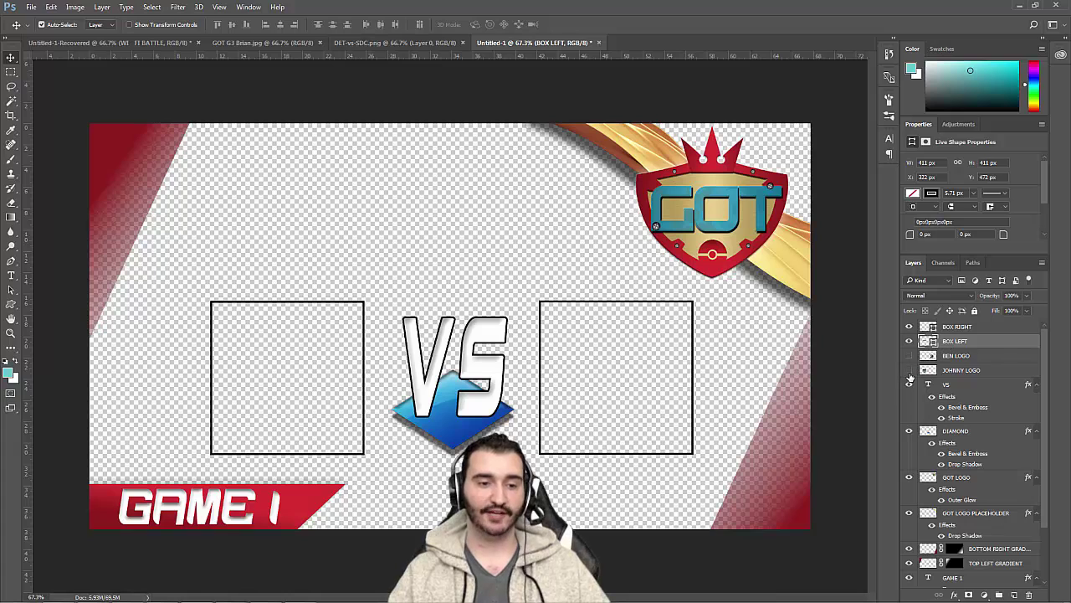
# - Show the JOHNNY LOGO and BEN LOGO layers, hide BOX RIGHT and BOX LEFT, and select JOHNNY LOGO
pyautogui.click(909, 369)
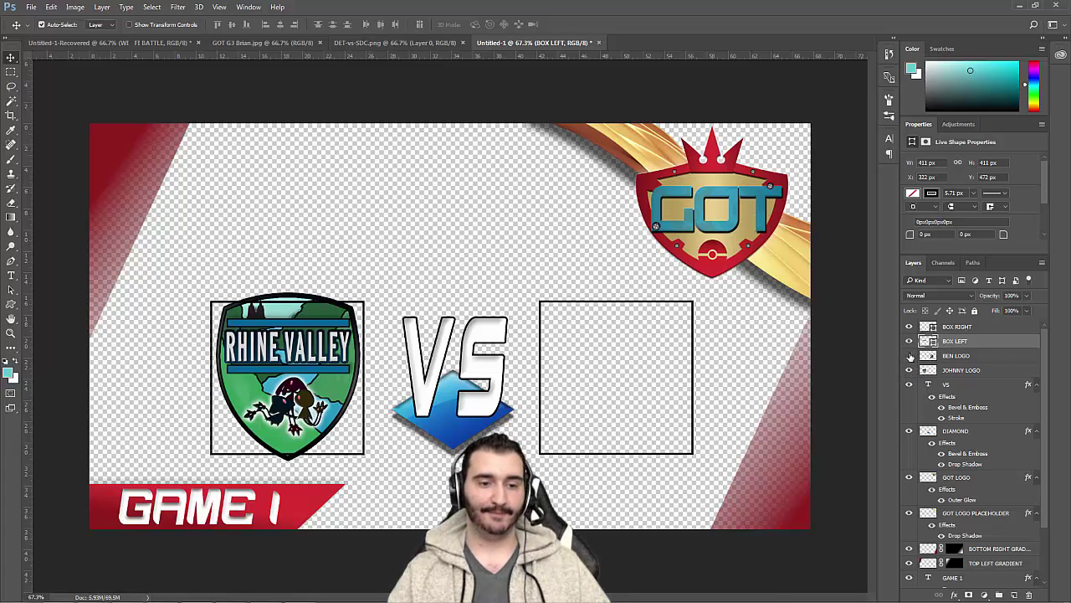
pyautogui.click(909, 355)
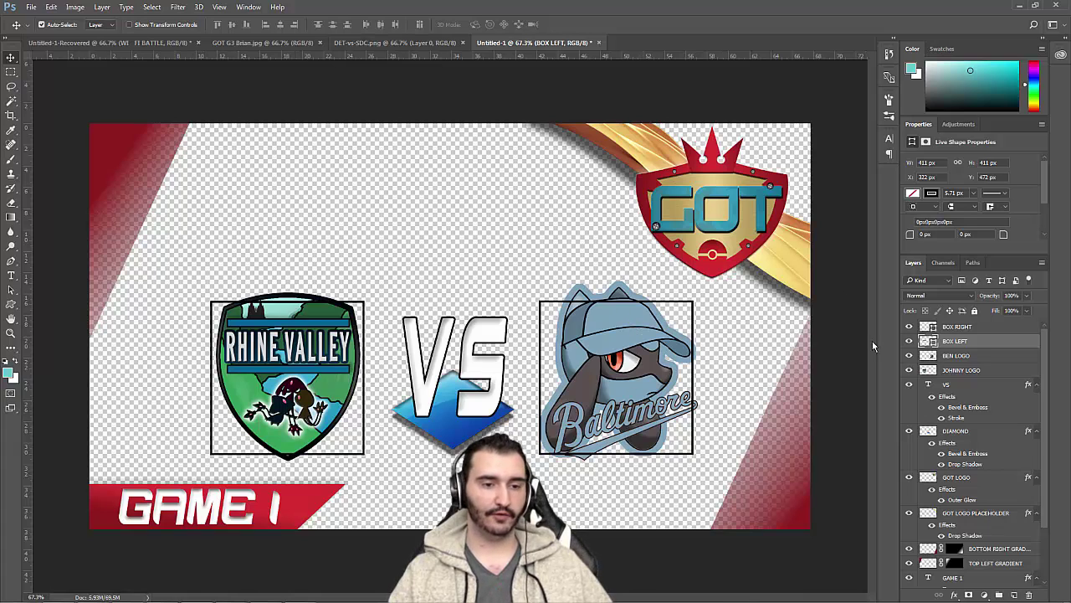
pyautogui.click(909, 326)
pyautogui.click(909, 341)
pyautogui.click(1006, 357)
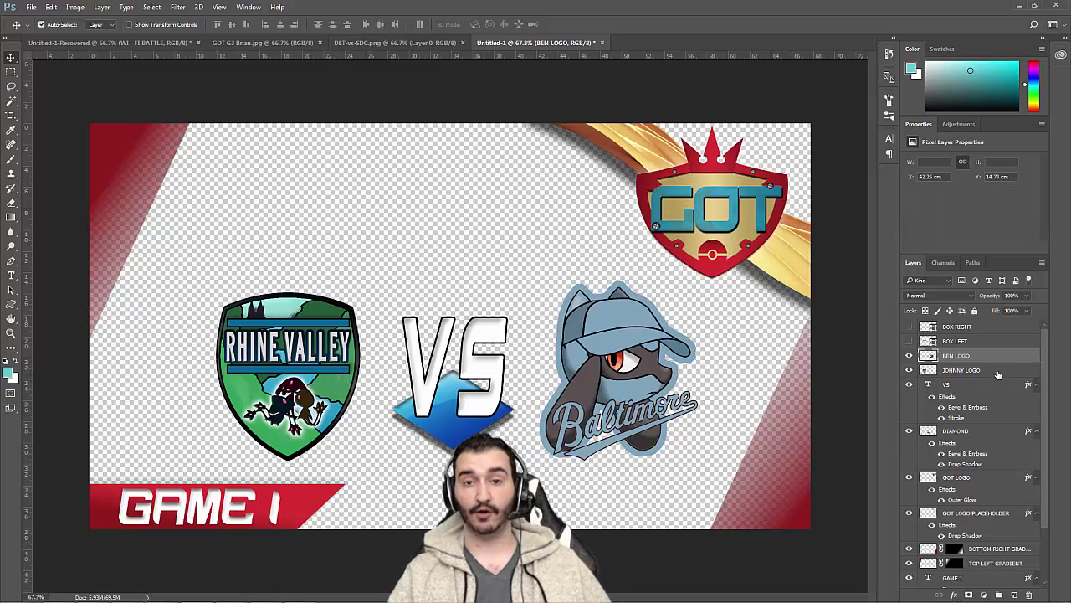
pyautogui.click(998, 370)
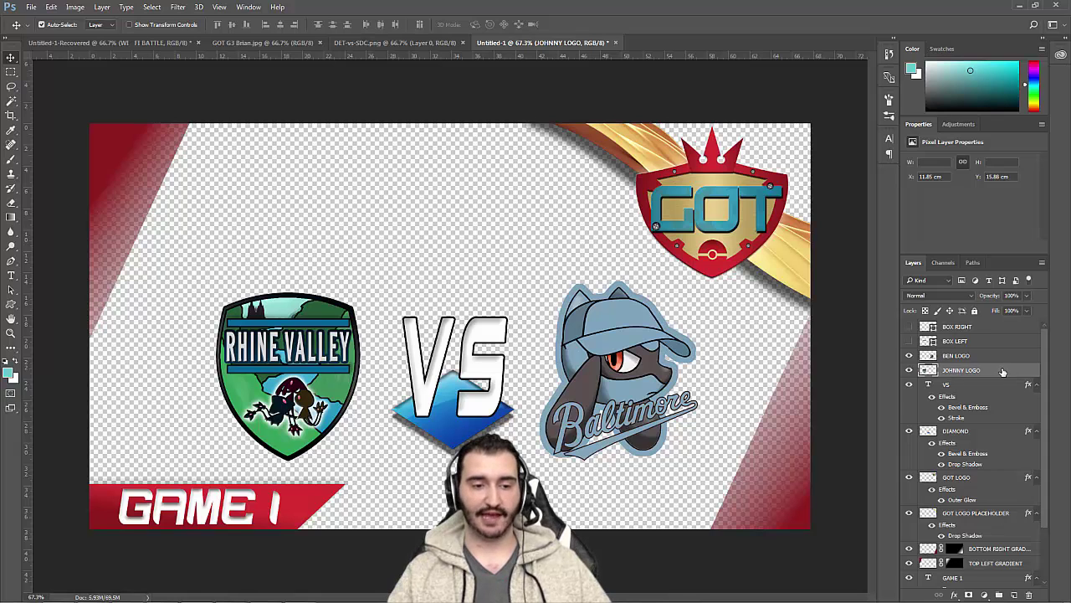
pyautogui.press('space')
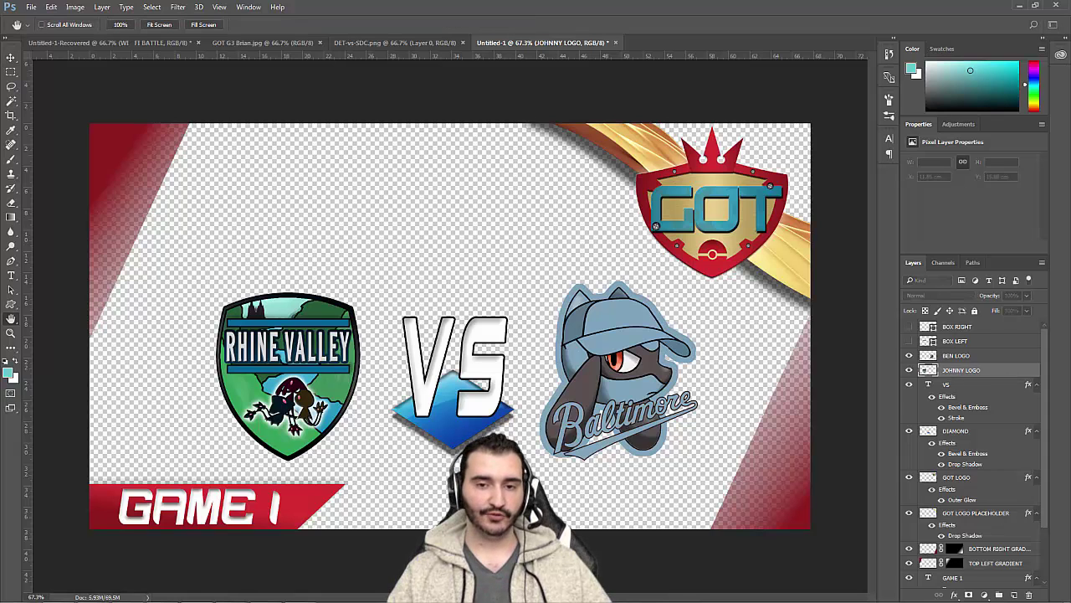
# - Open JOHNNY LOGO's Layer Style, try Bevel & Emboss, then turn it back off
pyautogui.doubleClick(1005, 369)
pyautogui.moveTo(419, 225); pyautogui.dragTo(511, 165)
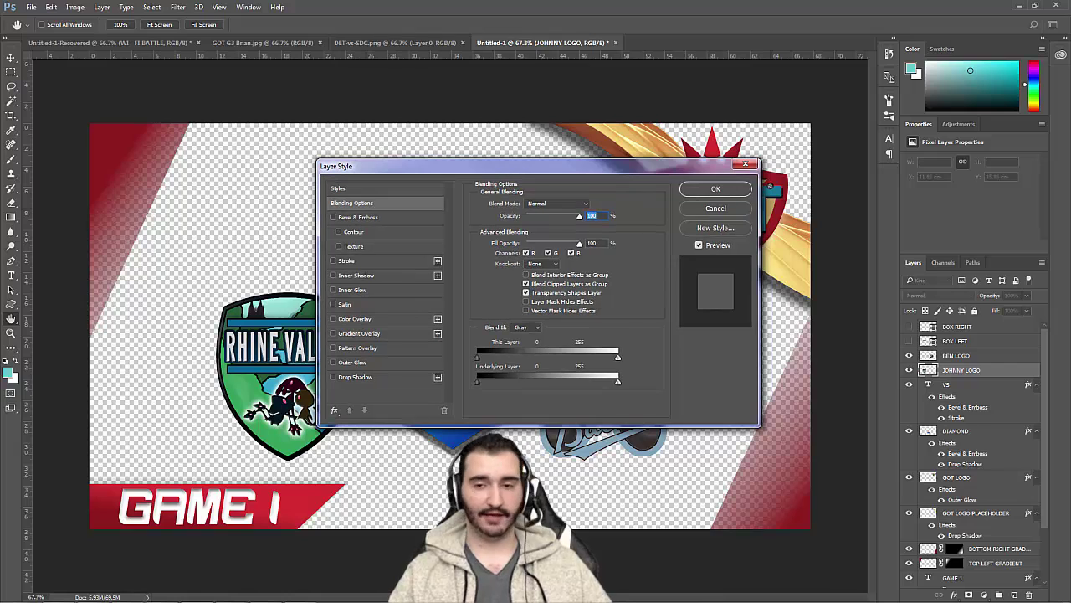
pyautogui.moveTo(434, 171); pyautogui.dragTo(539, 223)
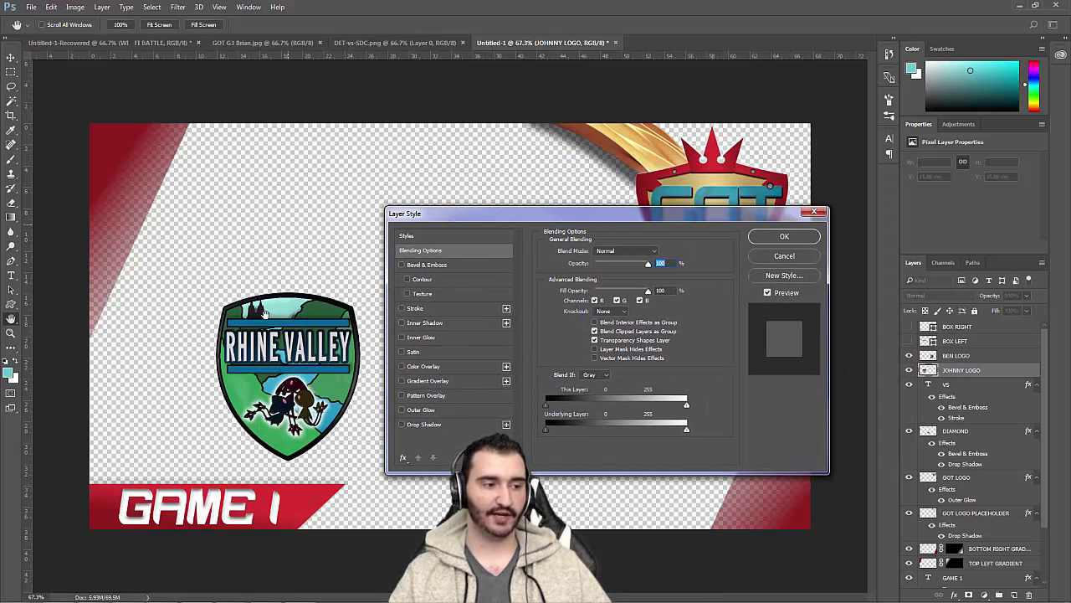
pyautogui.moveTo(418, 219); pyautogui.dragTo(431, 228)
pyautogui.write('97')
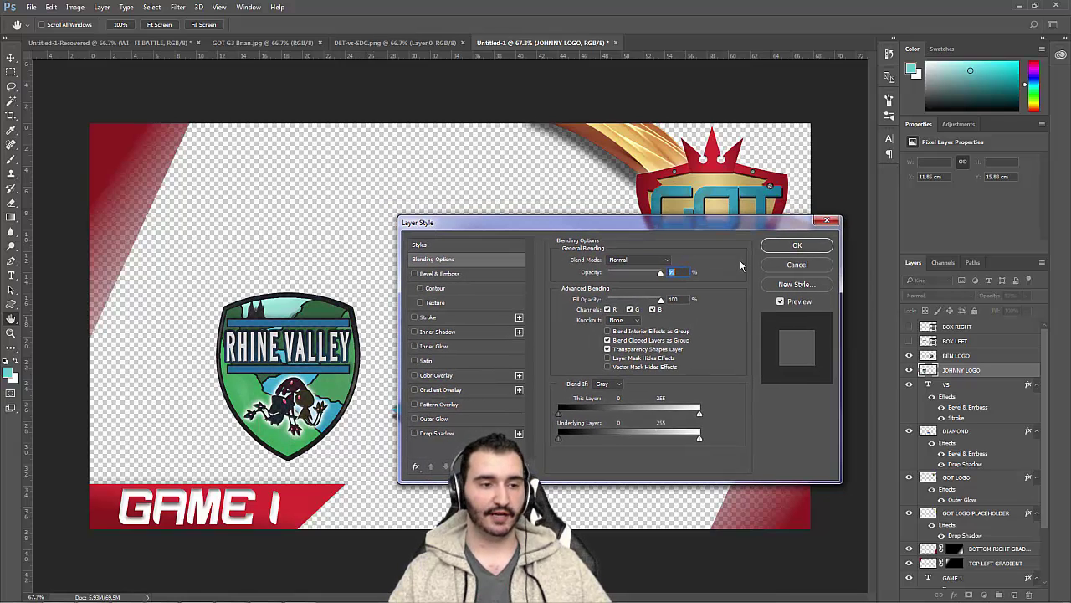
pyautogui.scroll(3, 669, 277)
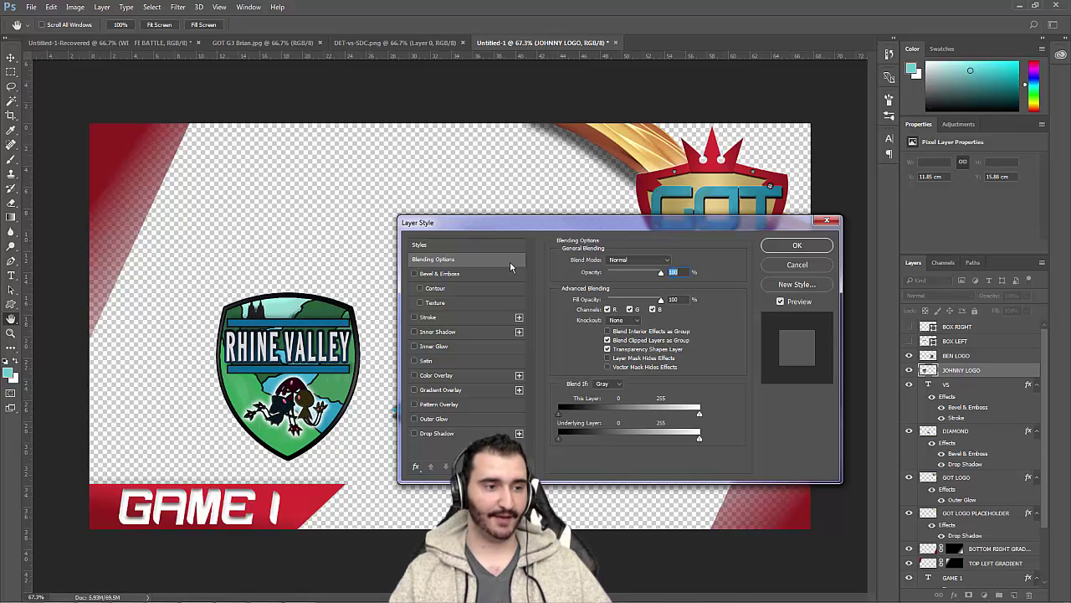
pyautogui.click(441, 273)
pyautogui.click(472, 258)
pyautogui.scroll(-1, 486, 313)
pyautogui.scroll(1, 485, 313)
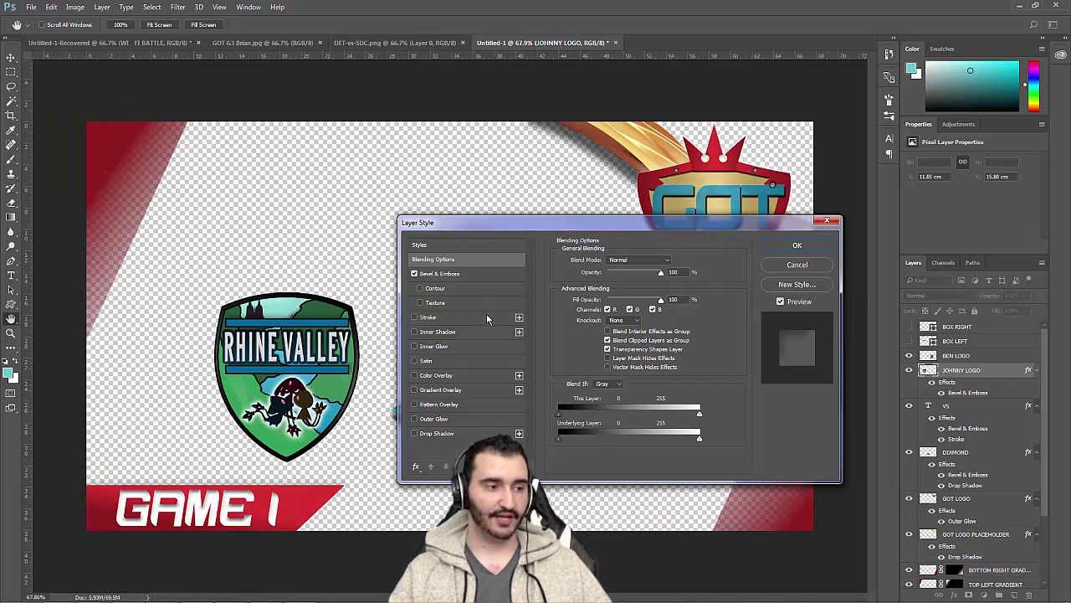
pyautogui.click(419, 275)
pyautogui.click(415, 275)
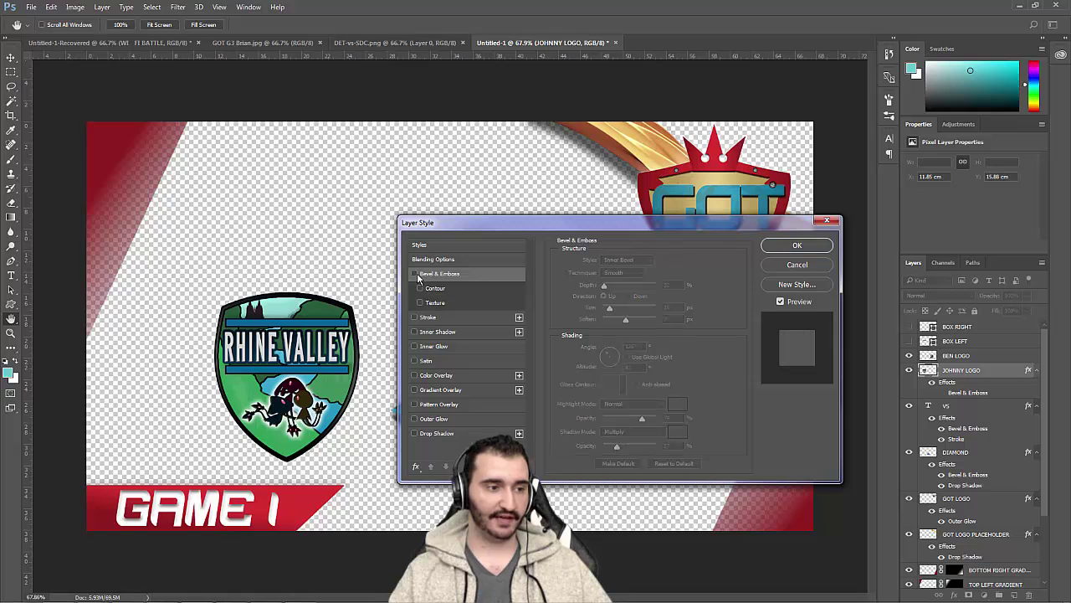
pyautogui.scroll(-1, 481, 318)
pyautogui.scroll(1, 478, 331)
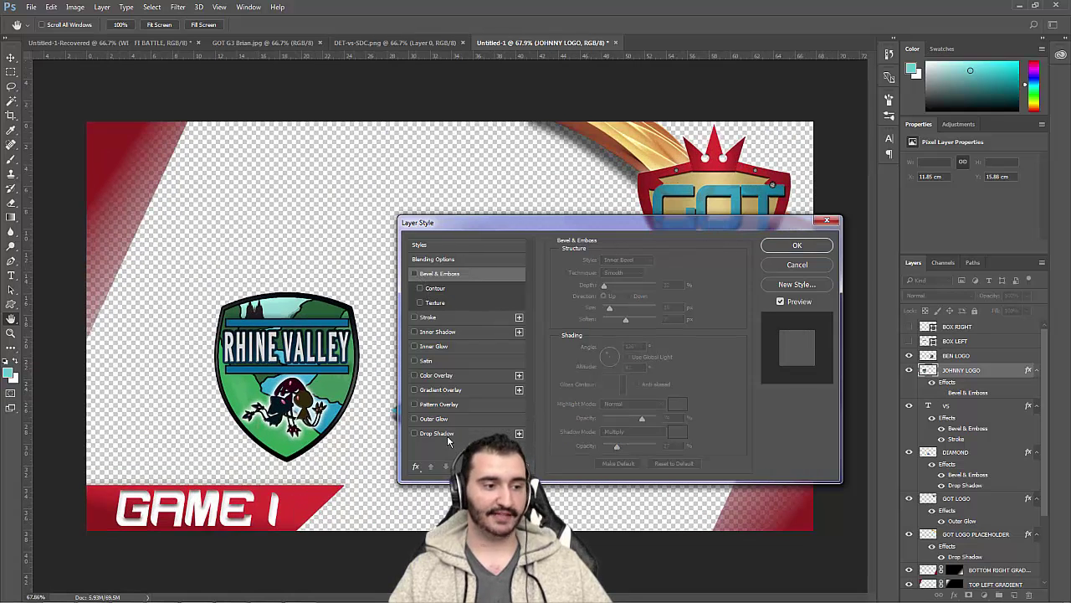
# - Add a Drop Shadow with 58° angle, 84% opacity and 23 px distance
pyautogui.click(414, 433)
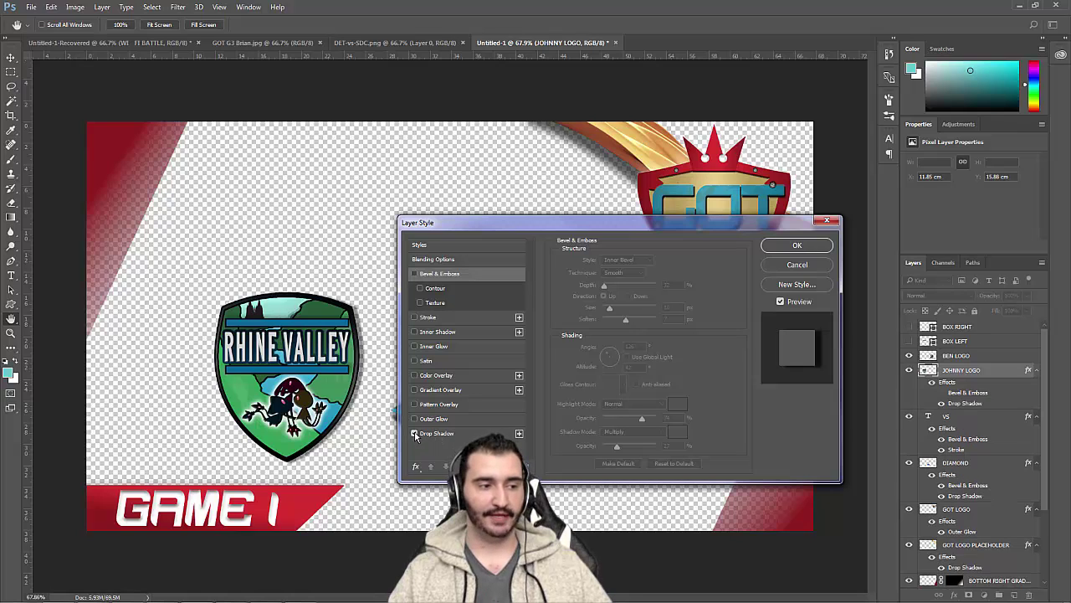
pyautogui.click(436, 432)
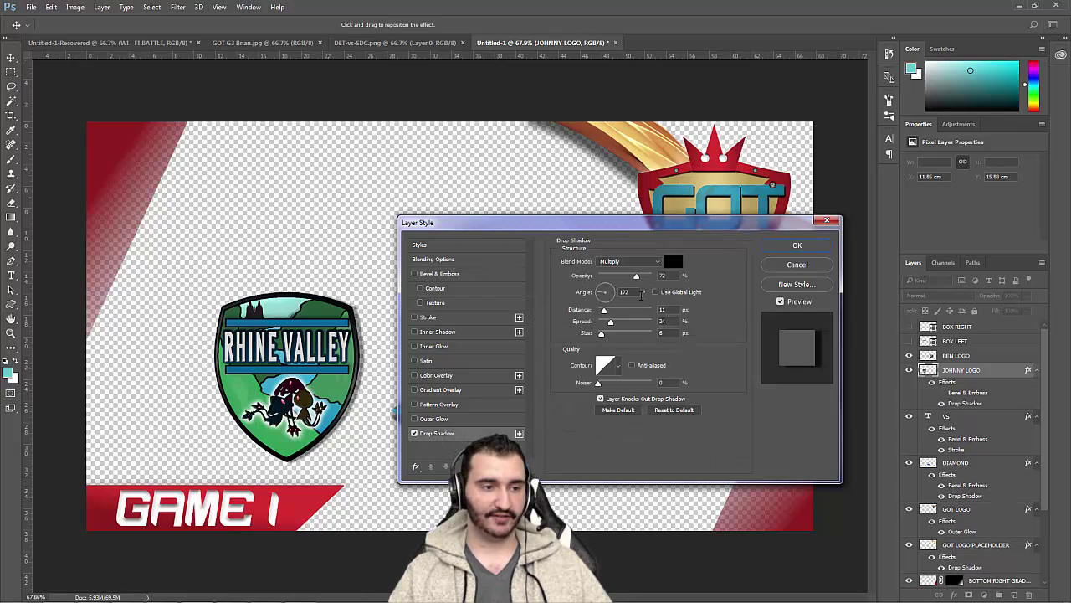
pyautogui.doubleClick(625, 291)
pyautogui.write('45')
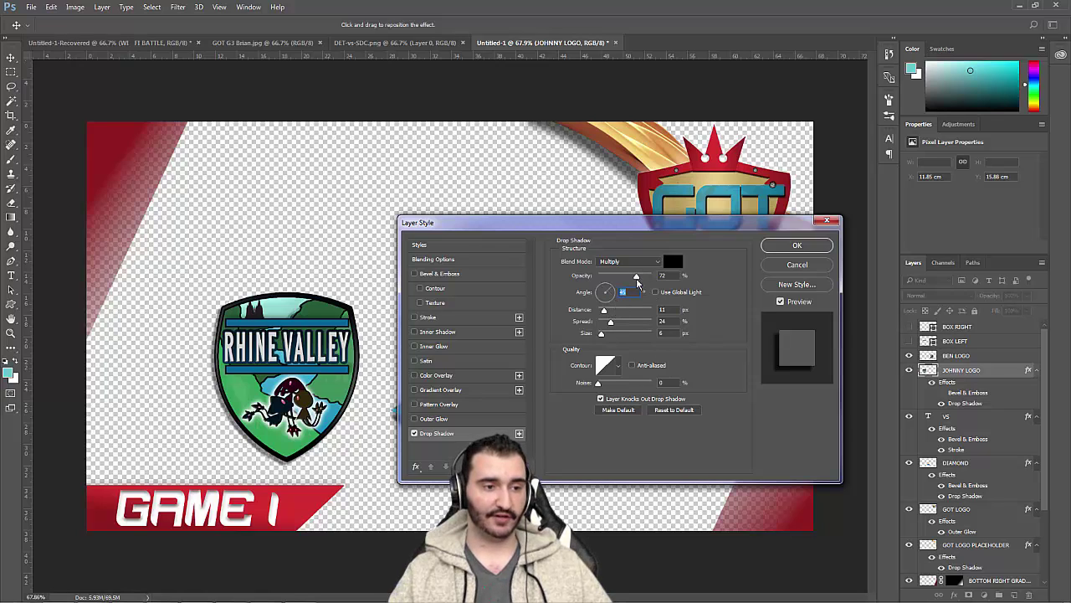
pyautogui.moveTo(636, 279); pyautogui.dragTo(644, 281)
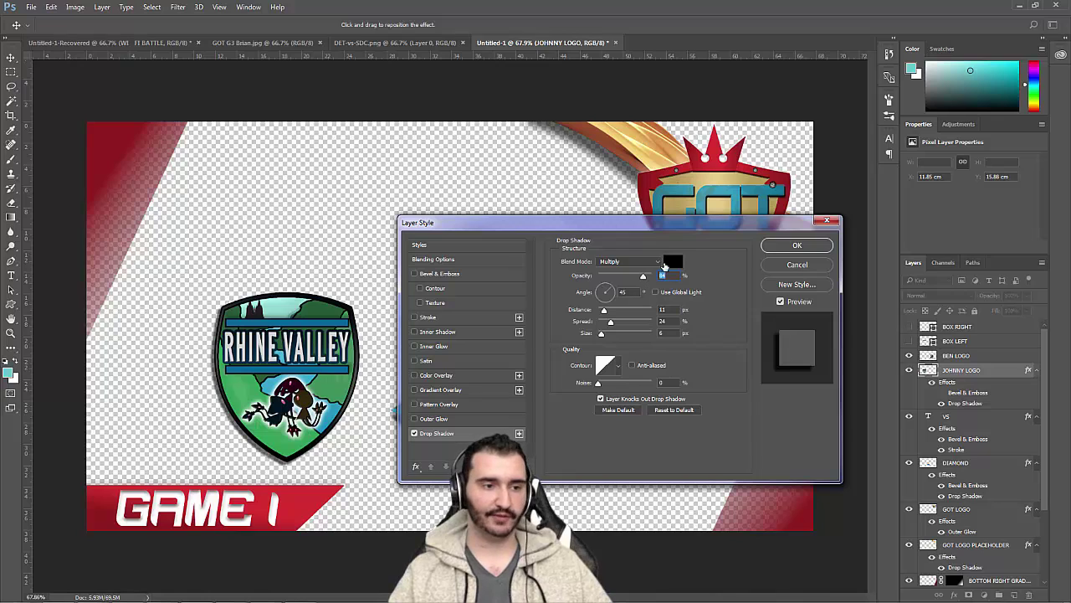
pyautogui.moveTo(603, 309); pyautogui.dragTo(610, 312)
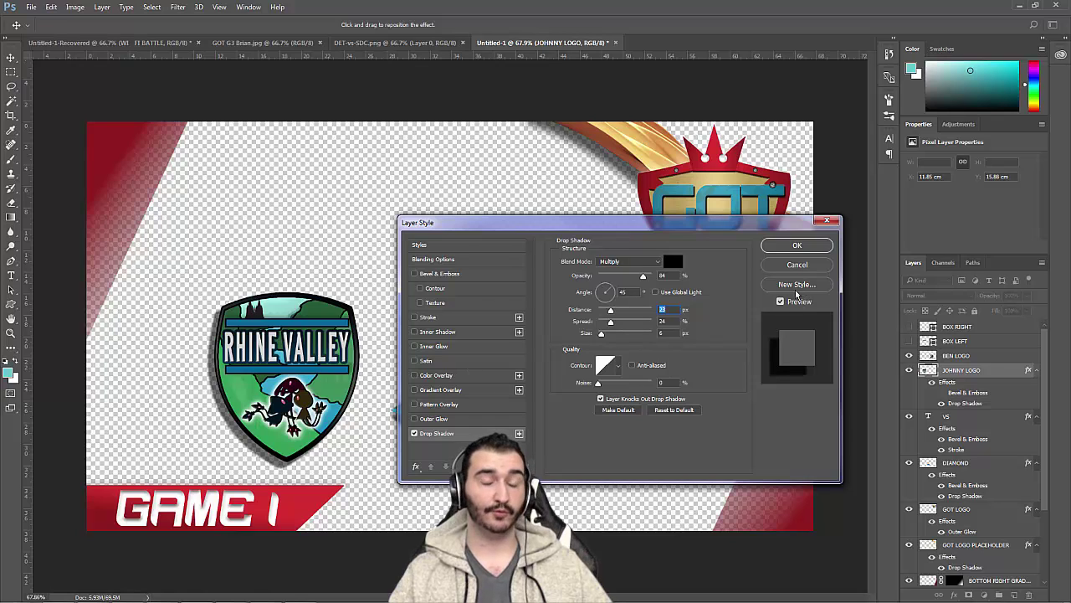
pyautogui.click(609, 290)
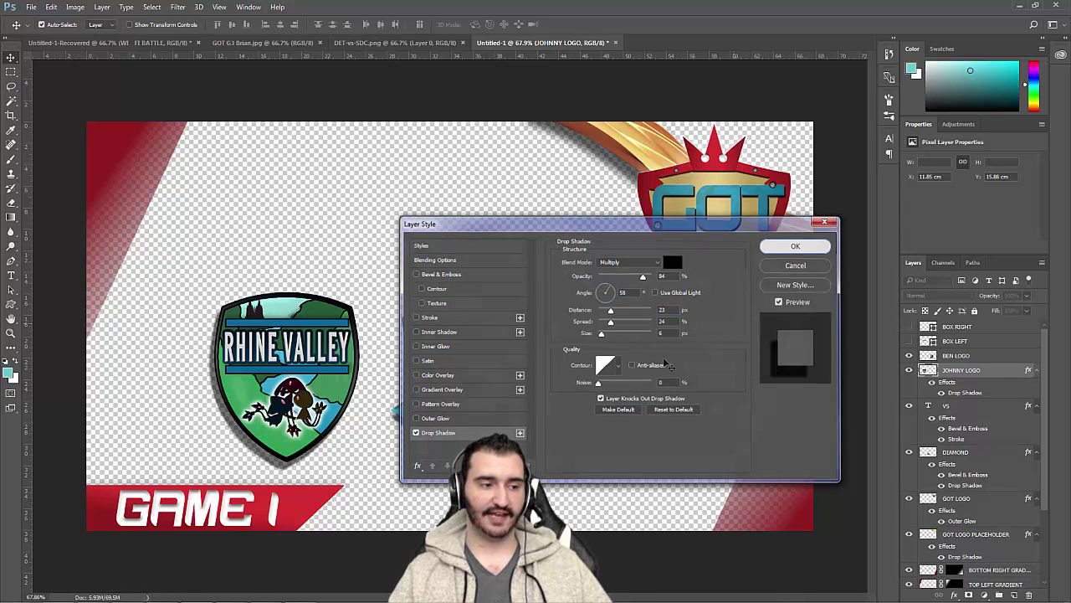
pyautogui.press('Return')
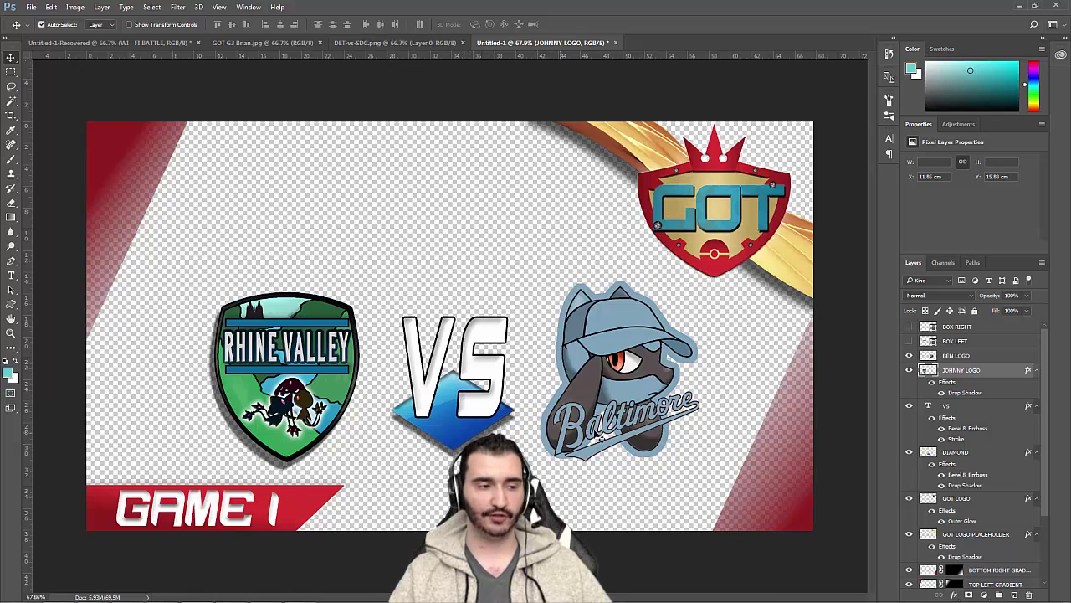
# - Give the BEN LOGO layer a Drop Shadow angled at 121° toward the lower right
pyautogui.click(977, 356)
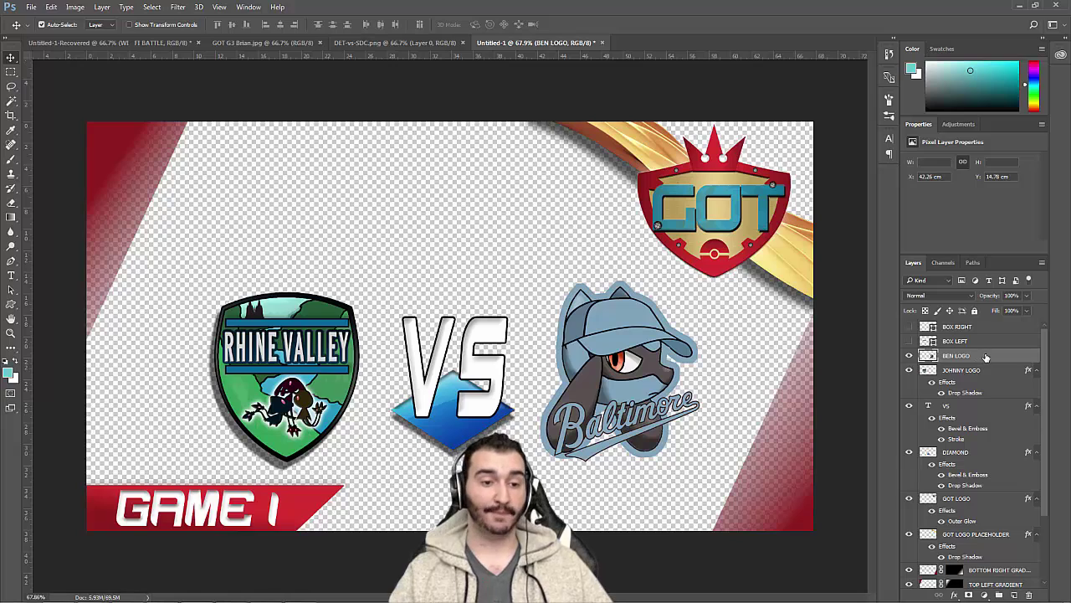
pyautogui.doubleClick(979, 357)
pyautogui.moveTo(561, 222); pyautogui.dragTo(292, 234)
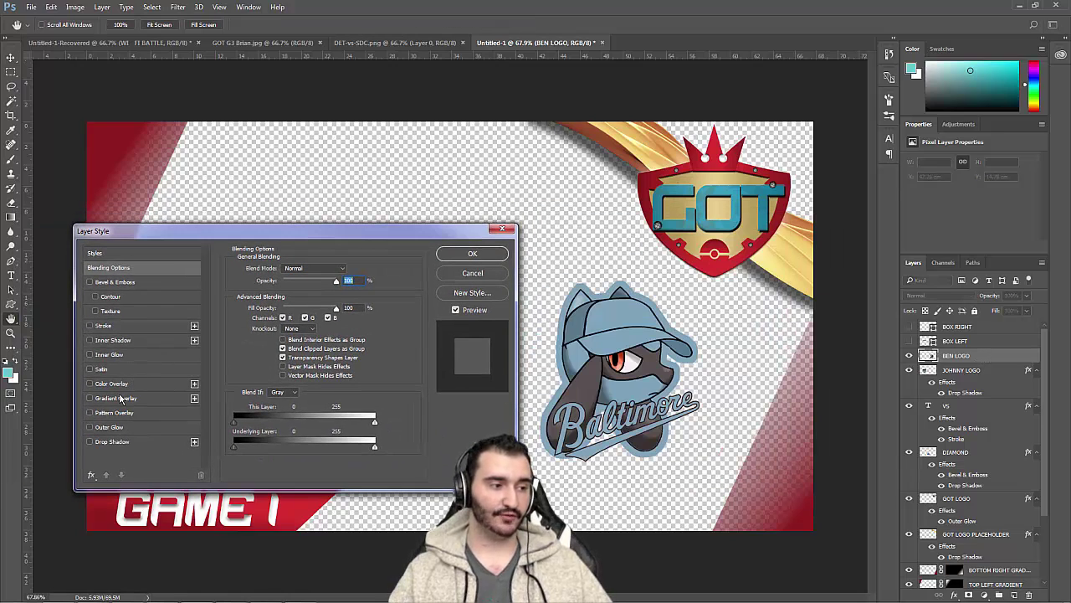
pyautogui.click(126, 446)
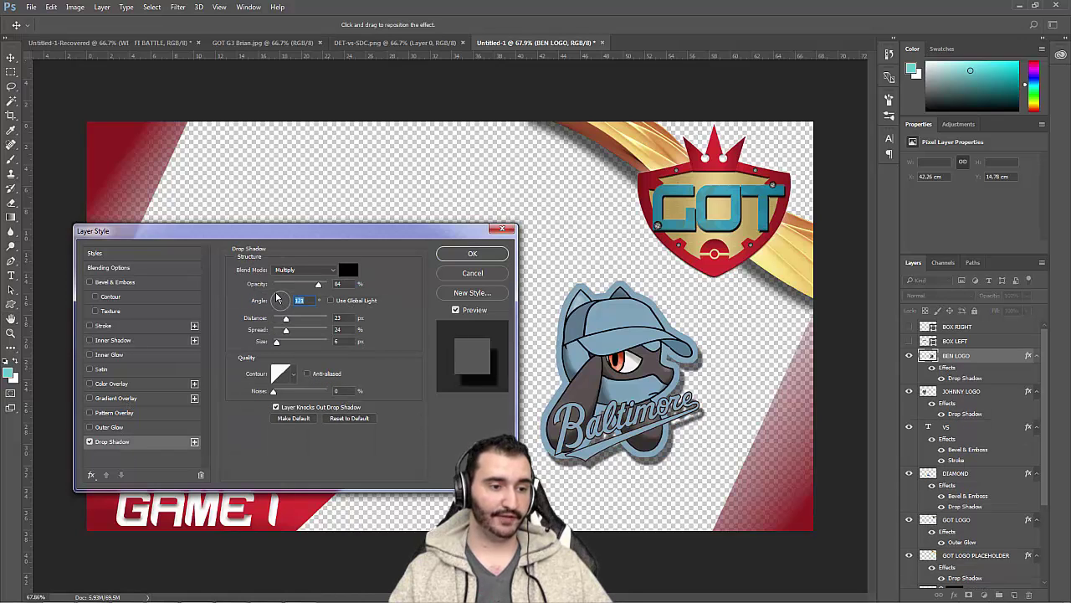
pyautogui.moveTo(277, 298); pyautogui.dragTo(291, 321)
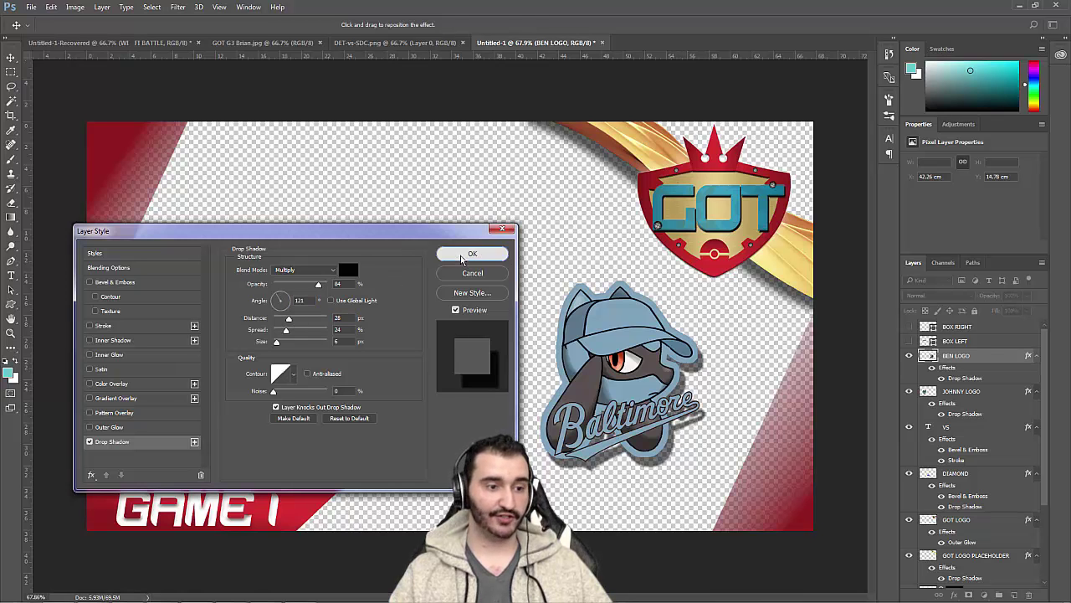
pyautogui.click(472, 254)
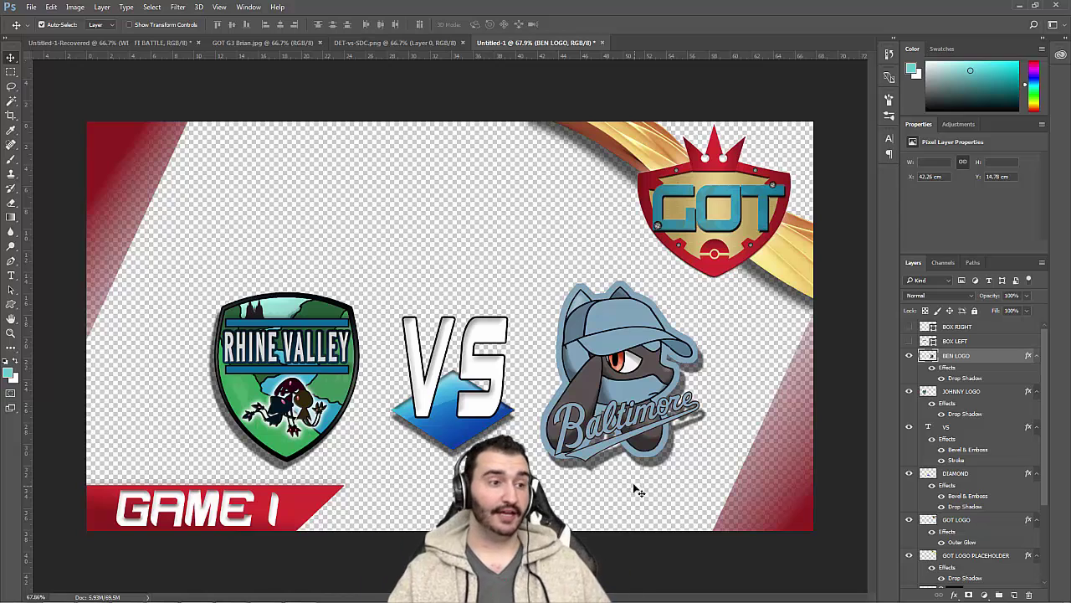
# - Compare with the DET-vs-SDC reference, return to Untitled-1, and drag BOX LEFT down the layer stack
pyautogui.click(433, 47)
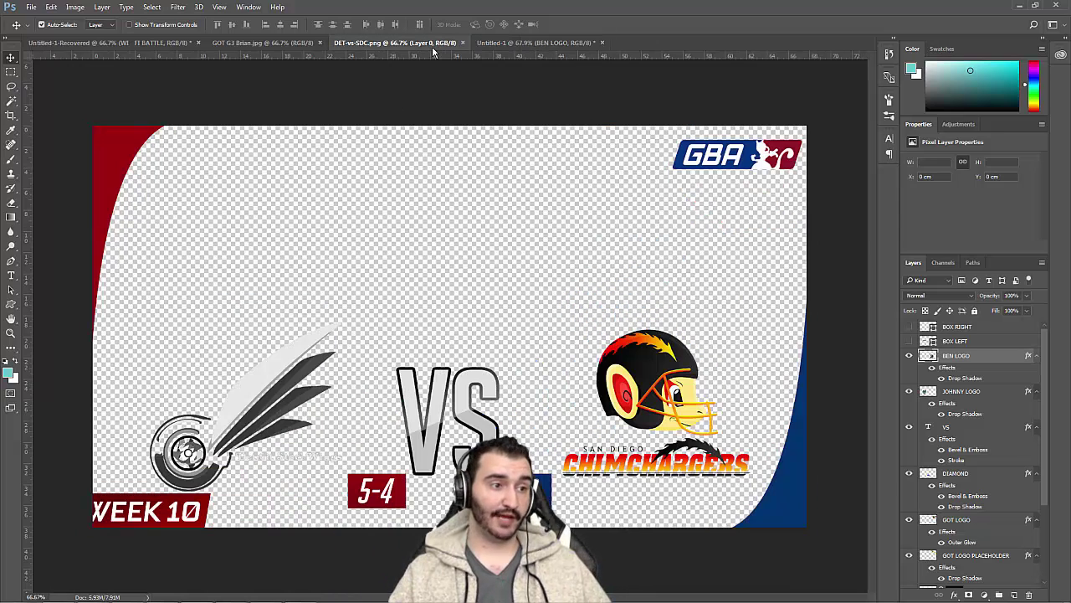
pyautogui.click(536, 39)
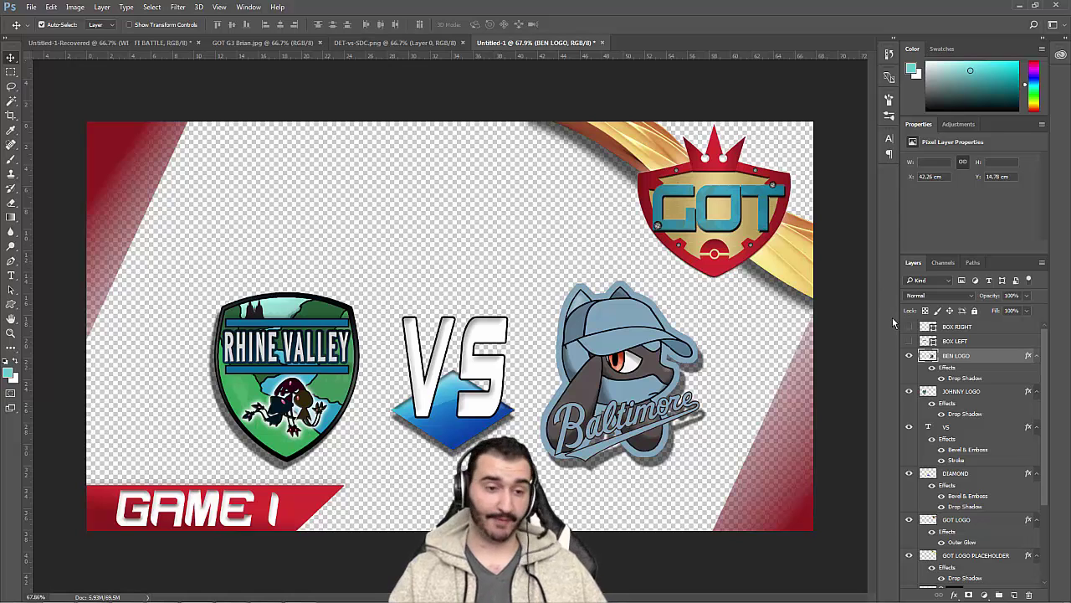
pyautogui.click(1040, 342)
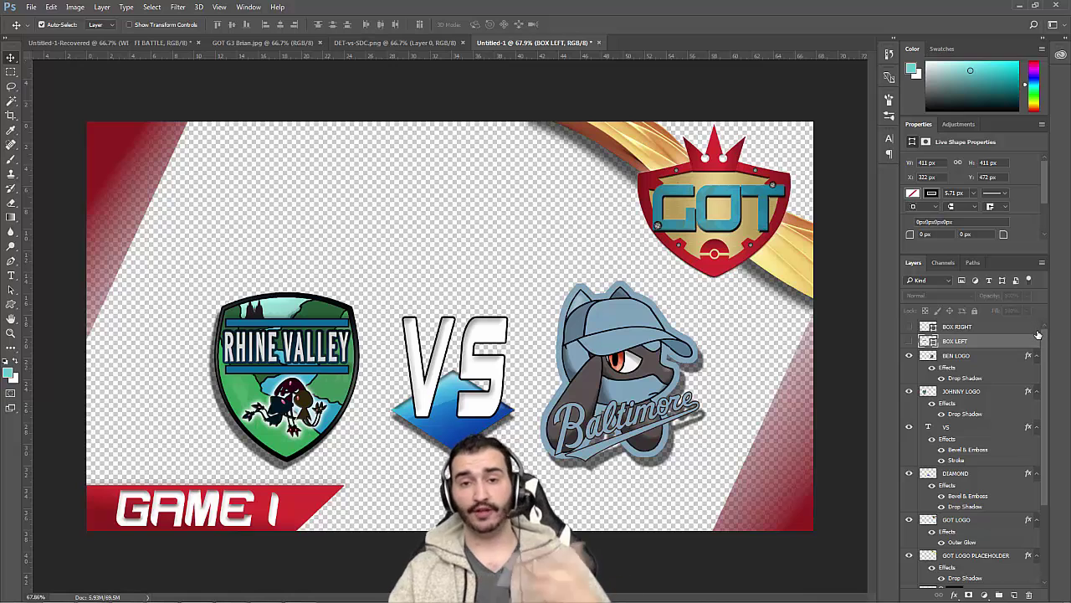
pyautogui.moveTo(1042, 343); pyautogui.dragTo(1045, 363)
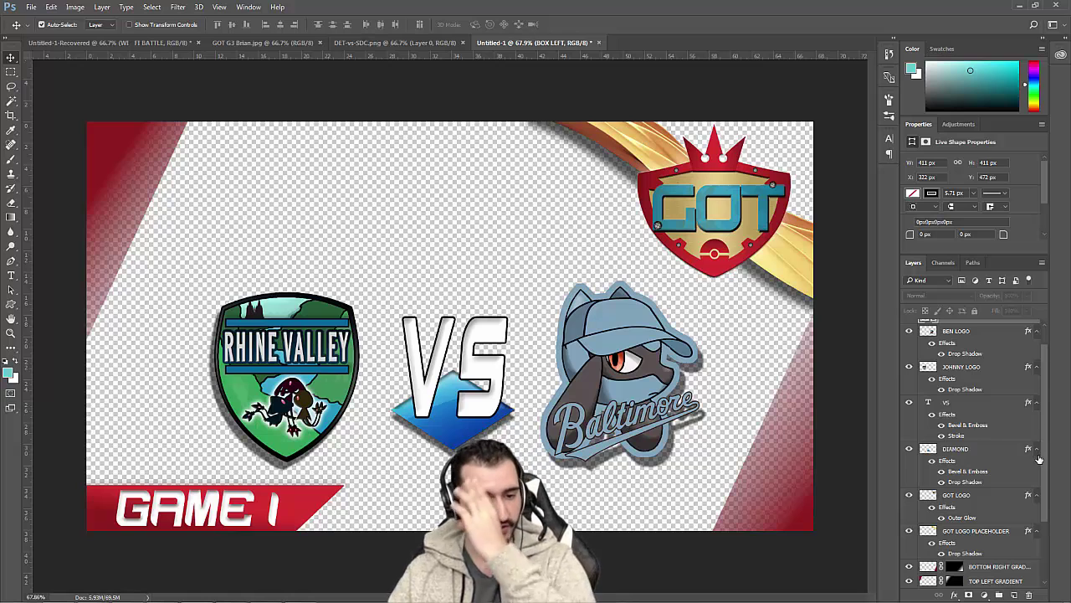
# - Make Layer 9, the Charizard fan art, visible in the Layers panel
pyautogui.scroll(-3, 1004, 519)
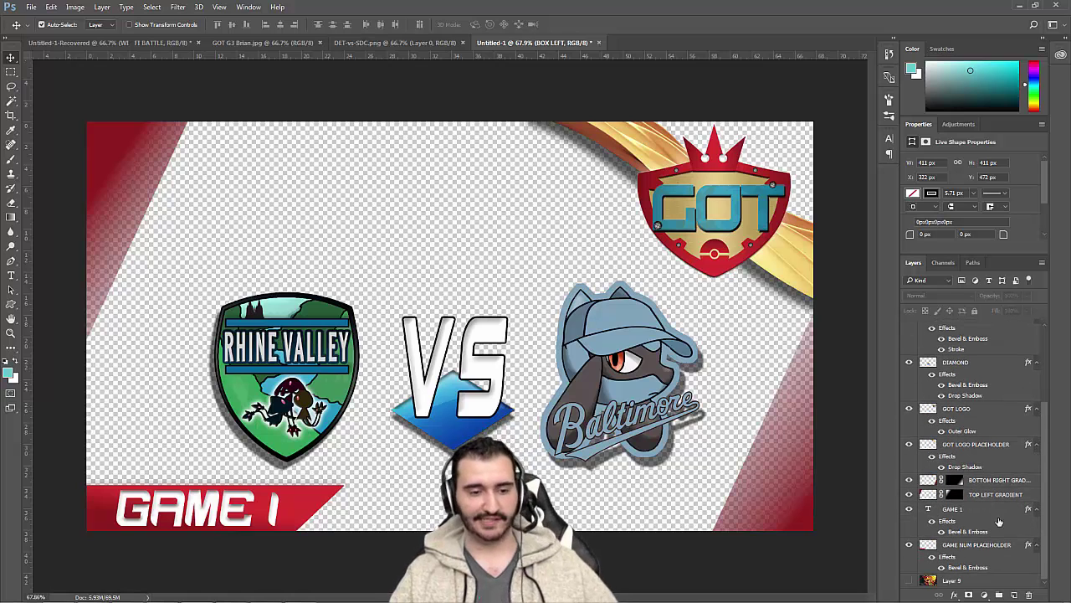
pyautogui.click(909, 580)
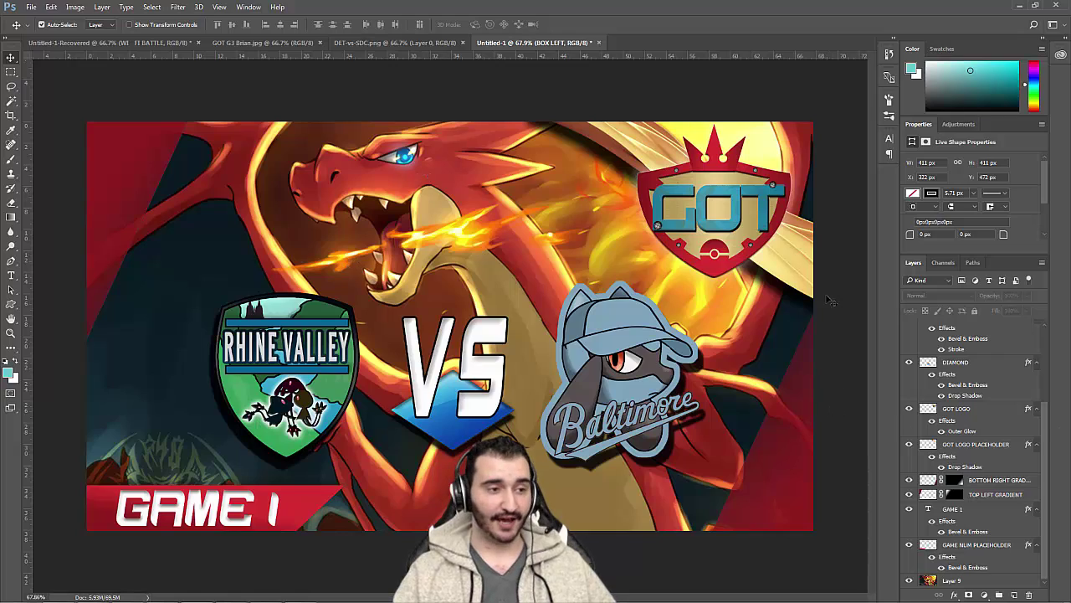
# - Open Entei 2.jpg from the Images > Pokemon Fanart folder
pyautogui.click(34, 6)
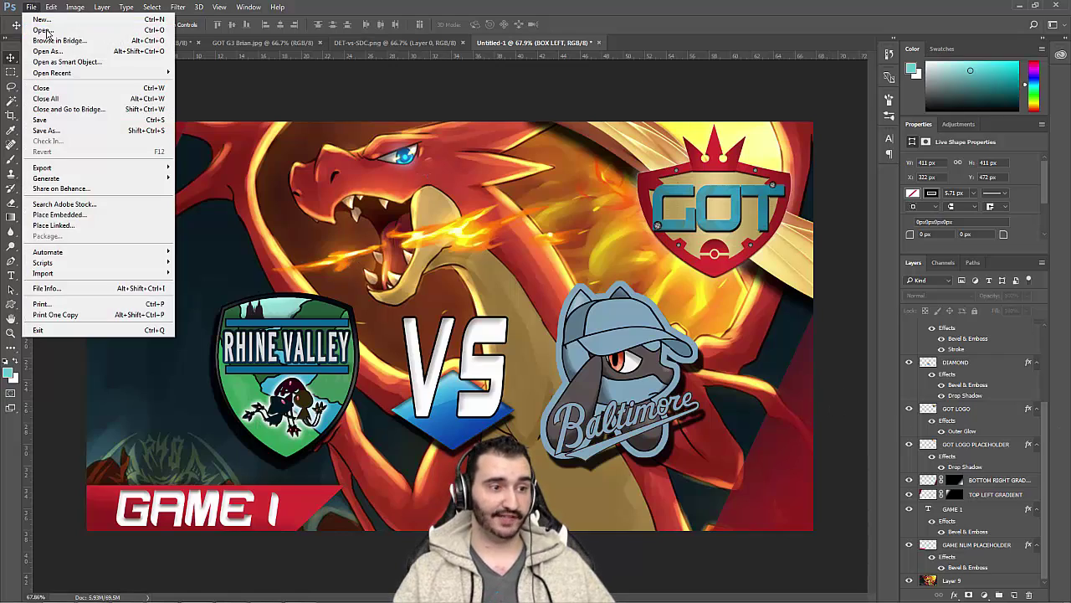
pyautogui.click(46, 29)
pyautogui.click(140, 181)
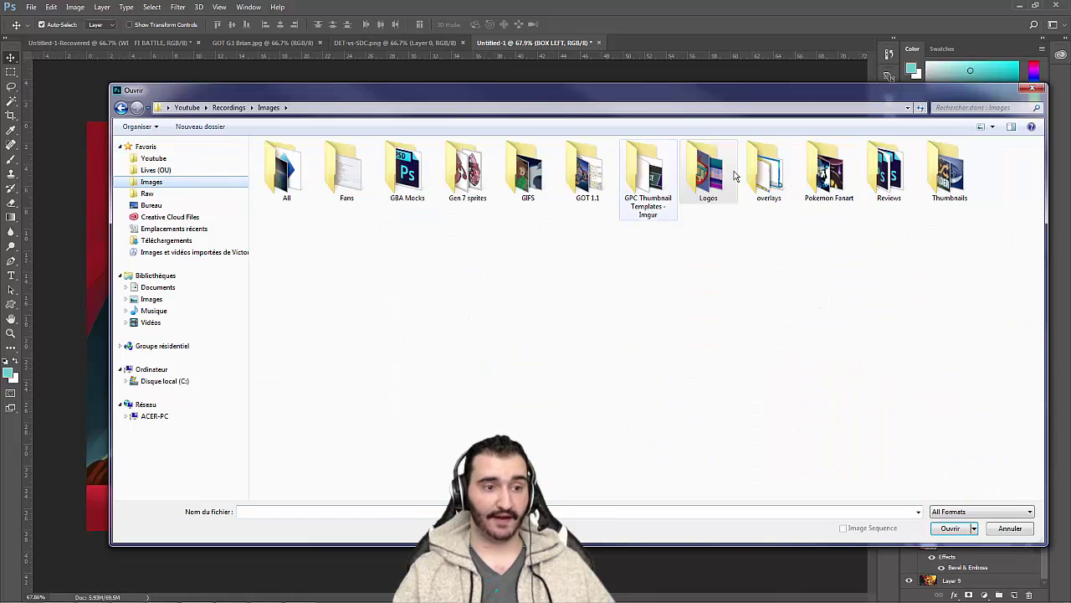
pyautogui.doubleClick(837, 177)
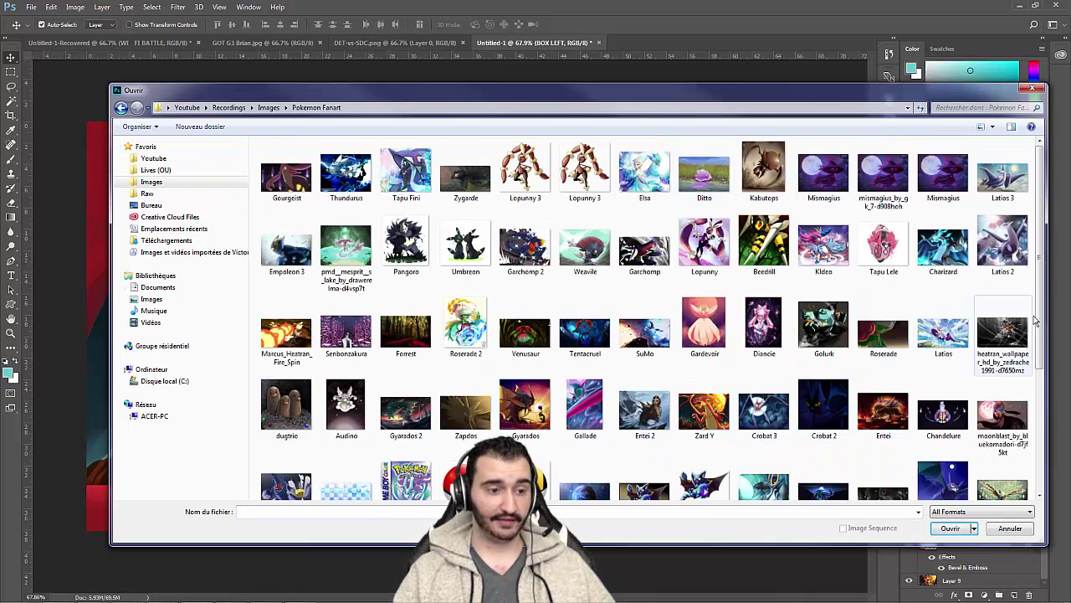
pyautogui.doubleClick(650, 419)
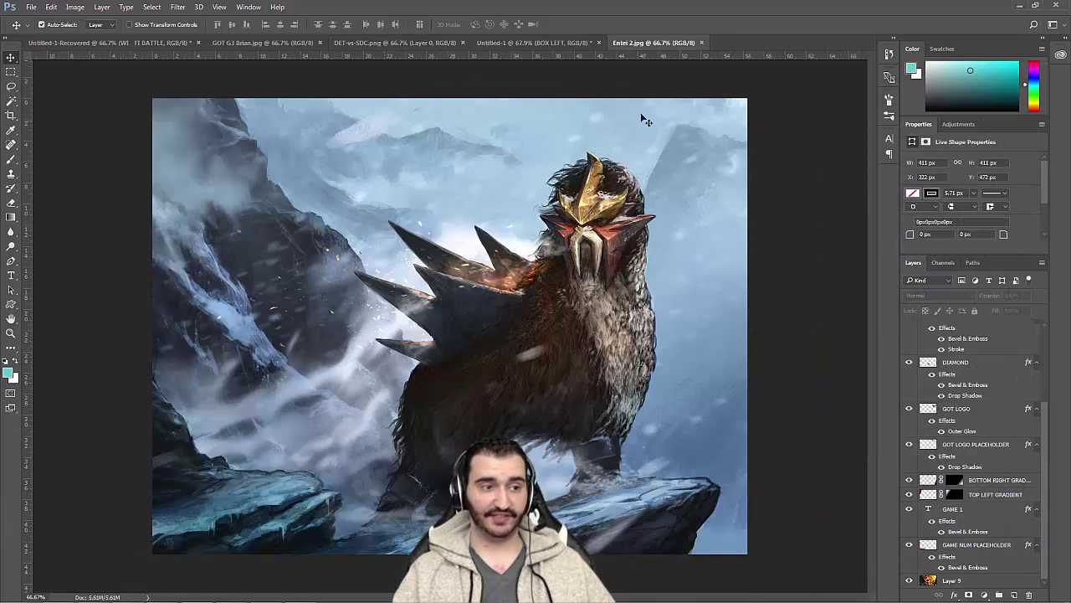
# - Hide the Charizard Layer 9 in Untitled-1, then return to the Entei 2.jpg document
pyautogui.click(548, 42)
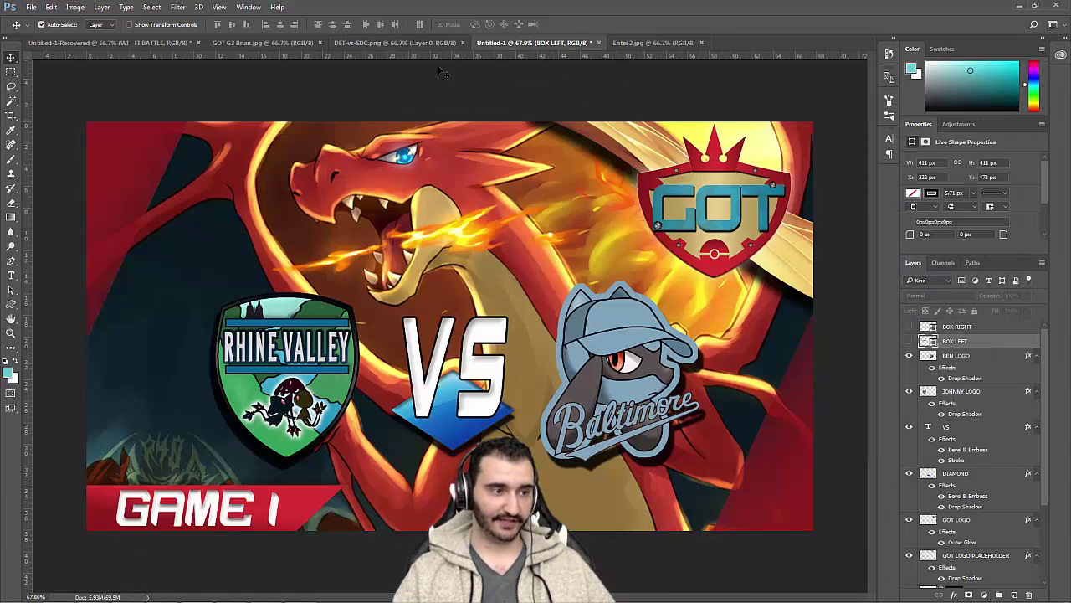
pyautogui.scroll(-3, 949, 563)
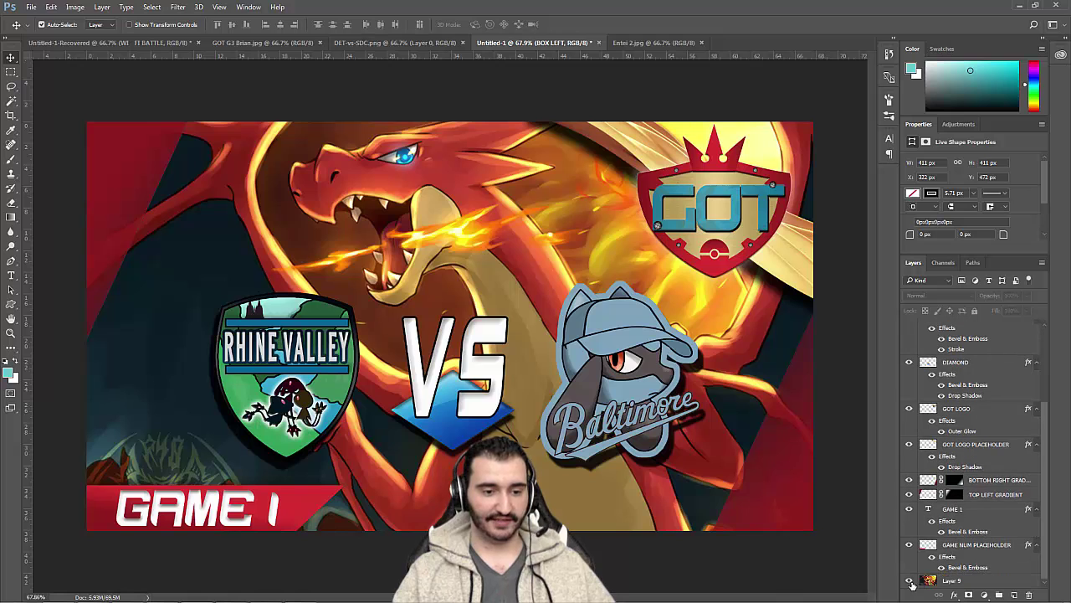
pyautogui.click(909, 580)
pyautogui.click(649, 42)
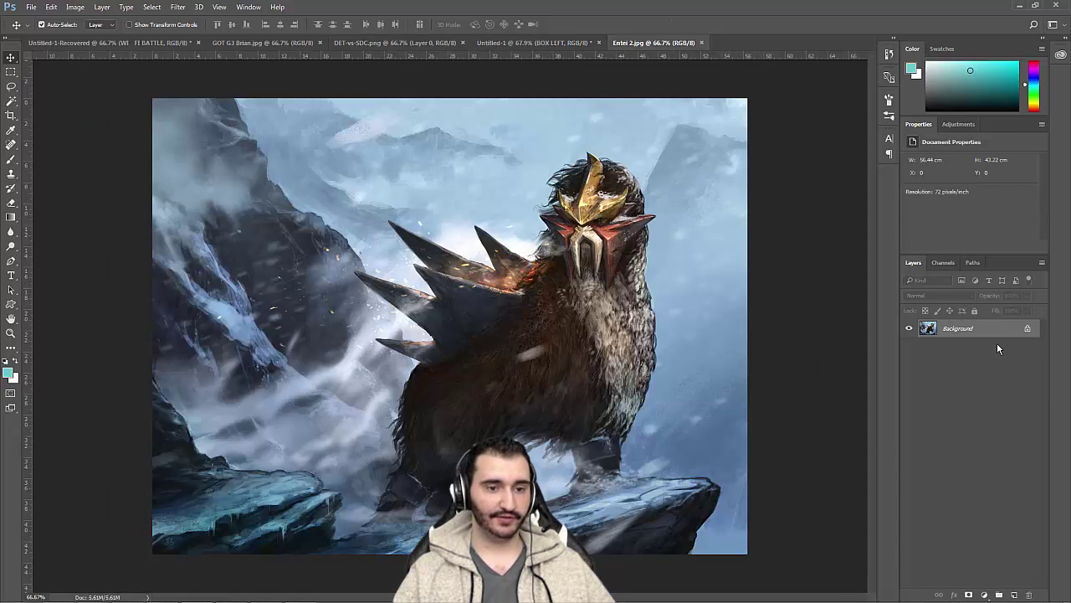
# - Convert Entei's Background to Layer 0, copy it into Untitled-1, and scale it to about 151%
pyautogui.click(1028, 332)
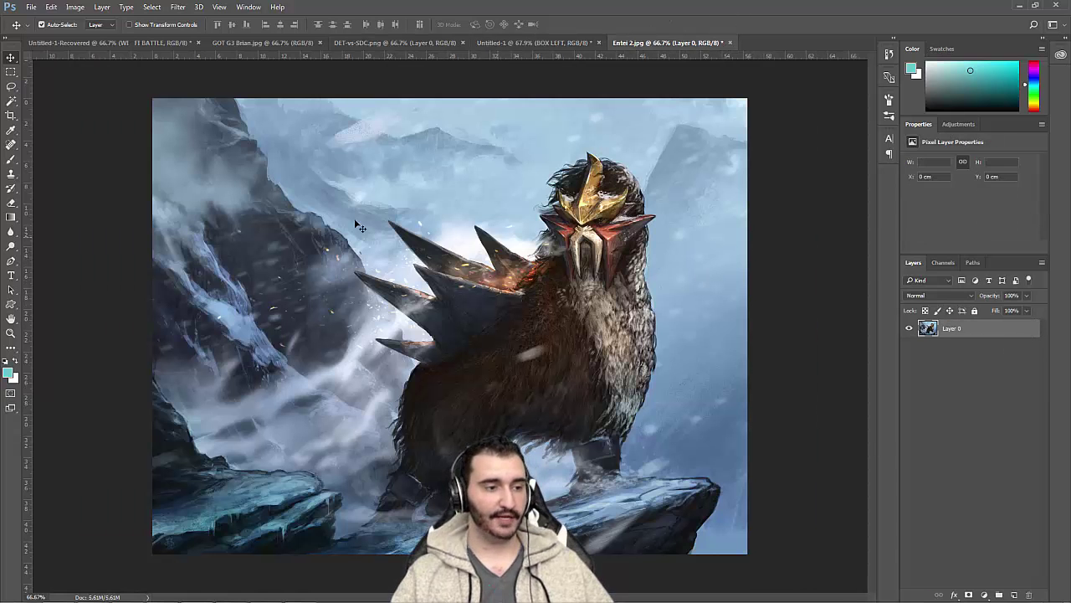
pyautogui.moveTo(586, 219); pyautogui.dragTo(388, 179)
pyautogui.hotkey('ctrl', 't')
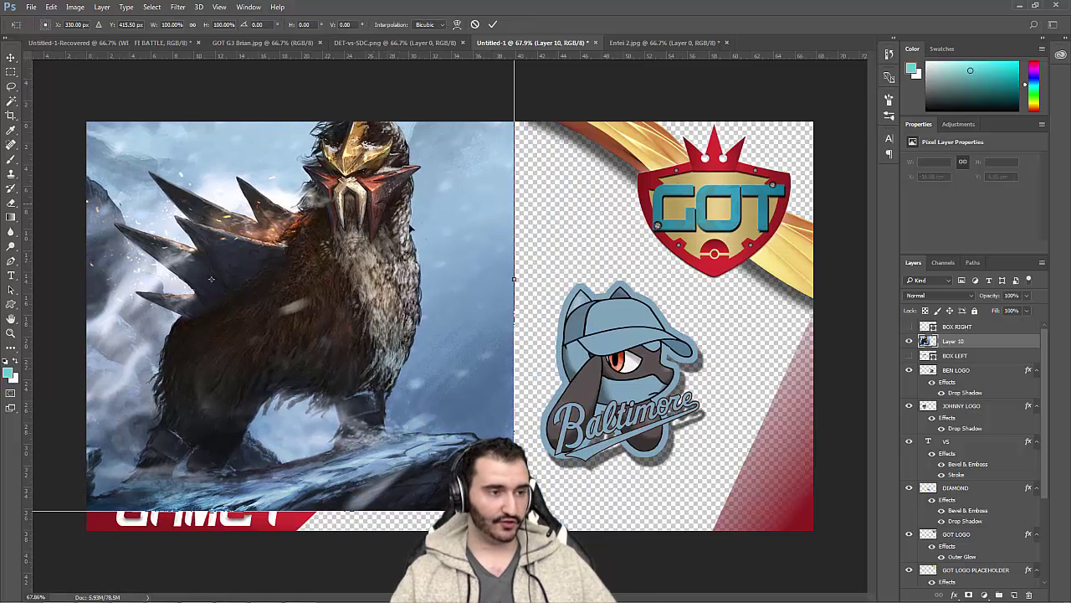
pyautogui.moveTo(514, 510); pyautogui.dragTo(822, 598)
pyautogui.click(192, 24)
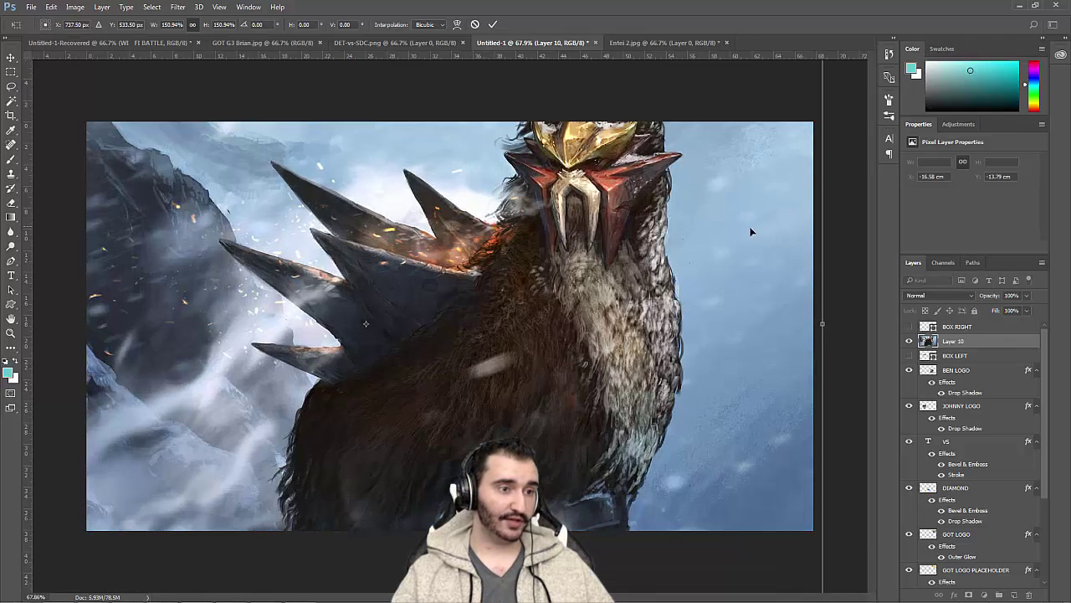
pyautogui.moveTo(753, 232); pyautogui.dragTo(745, 277)
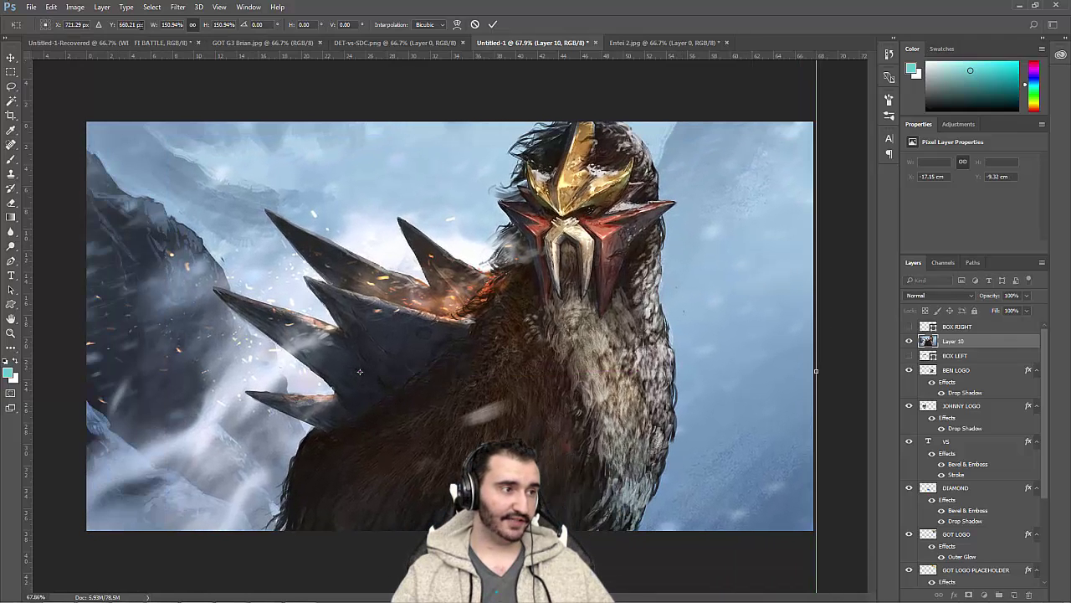
# - Flip the Entei art horizontally, place it centre-left, and move Layer 10 below the logos
pyautogui.click(51, 7)
pyautogui.moveTo(84, 246)
pyautogui.click(251, 367)
pyautogui.moveTo(415, 358); pyautogui.dragTo(594, 321)
pyautogui.click(493, 24)
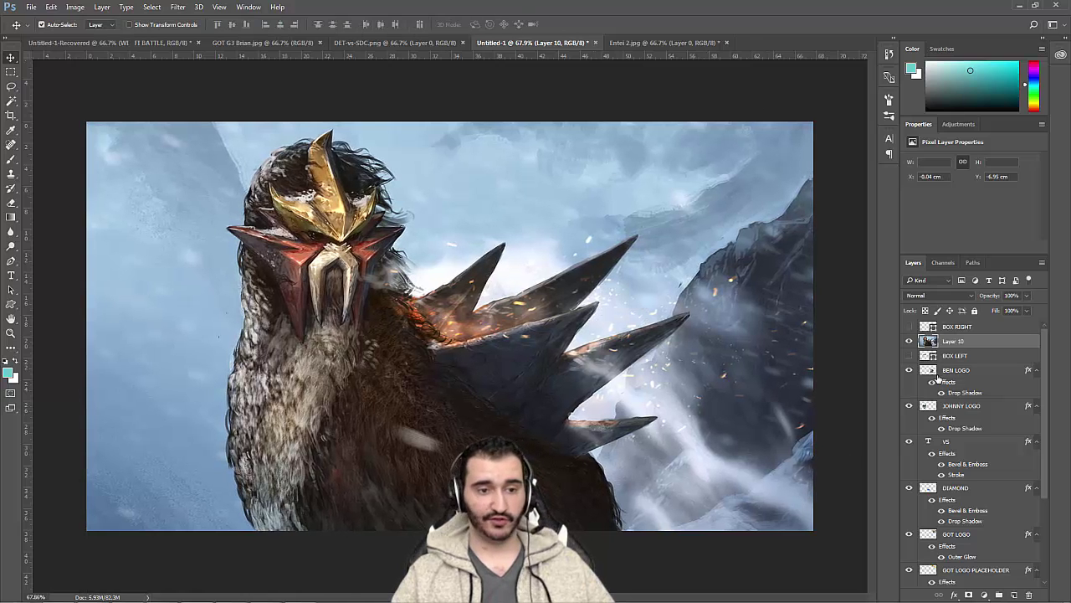
pyautogui.moveTo(971, 349); pyautogui.dragTo(983, 573)
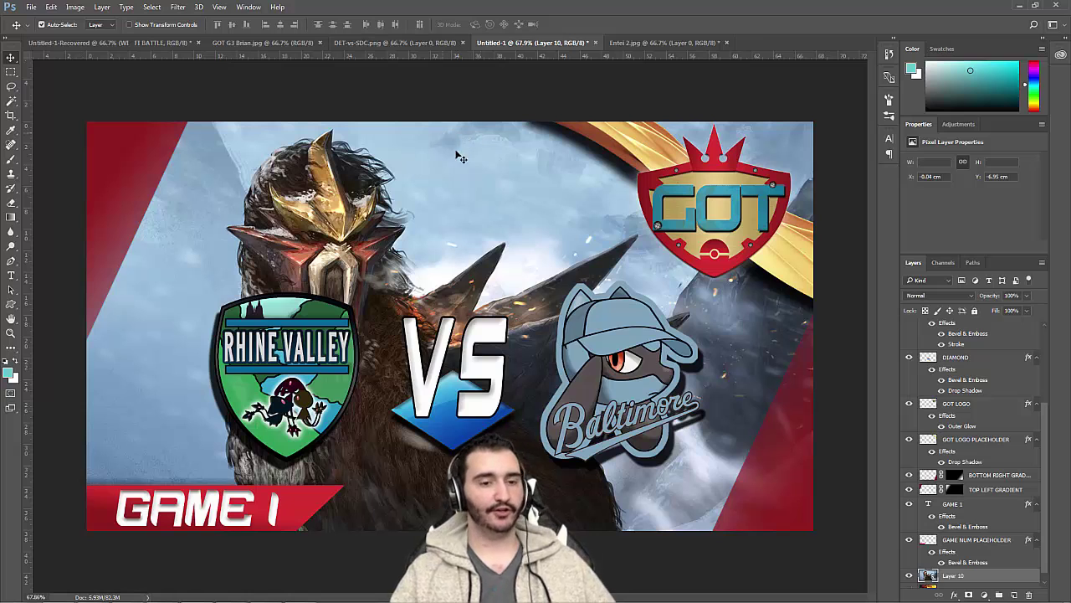
# - Hide the Entei Layer 10, show Charizard Layer 9 again, and check the DET-vs-SDC reference
pyautogui.scroll(-1, 956, 523)
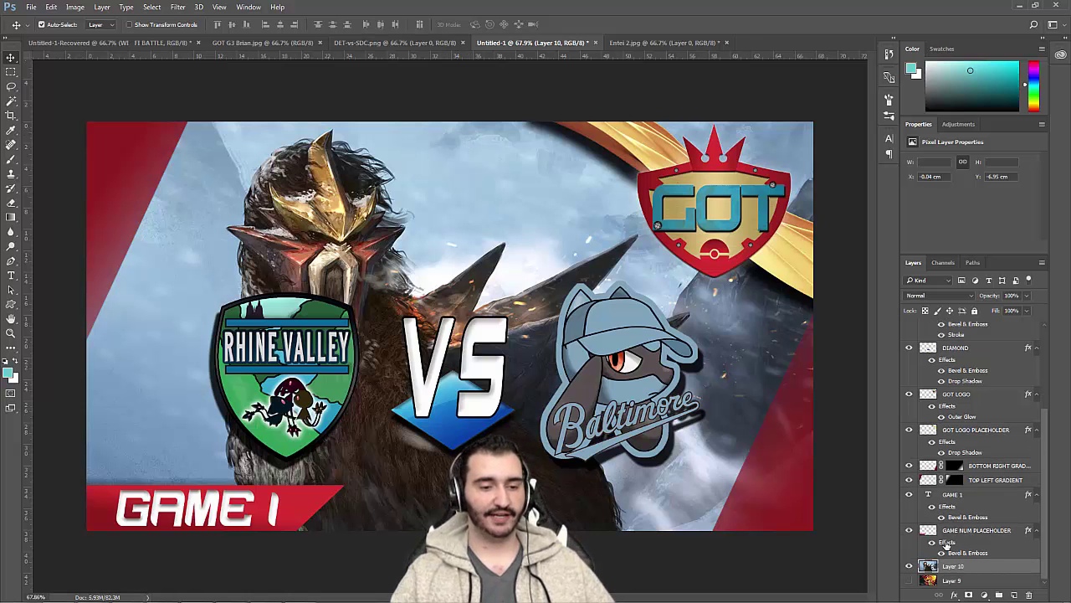
pyautogui.click(910, 580)
pyautogui.click(910, 580)
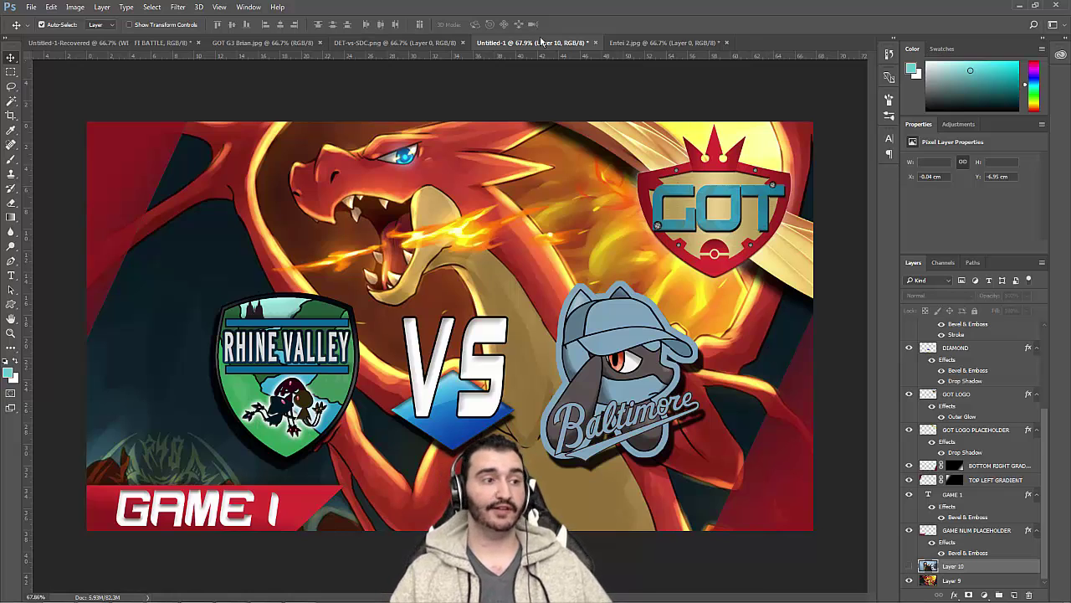
pyautogui.click(452, 43)
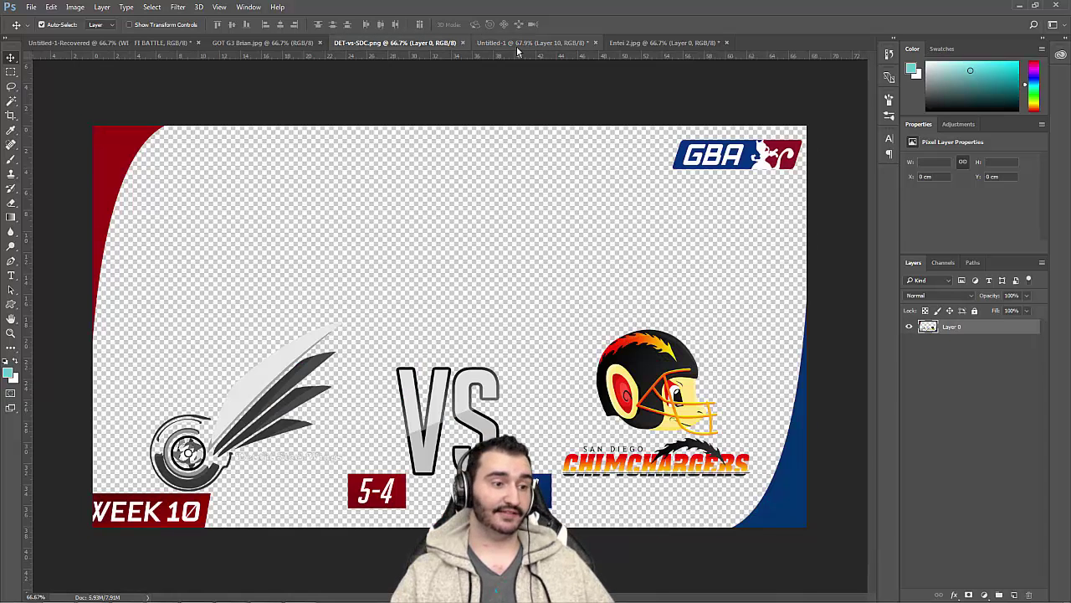
pyautogui.click(516, 46)
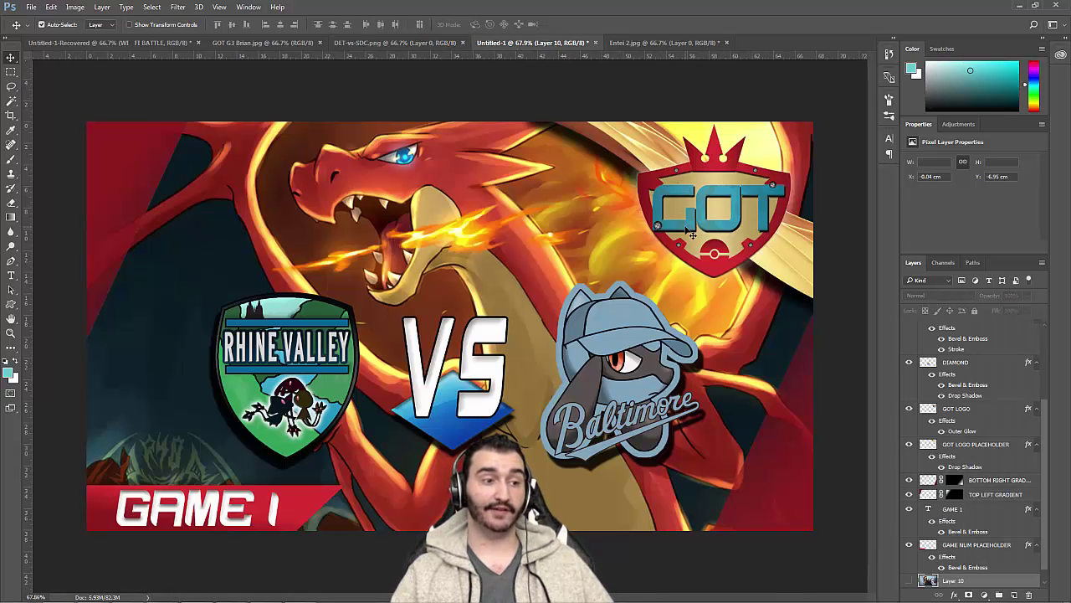